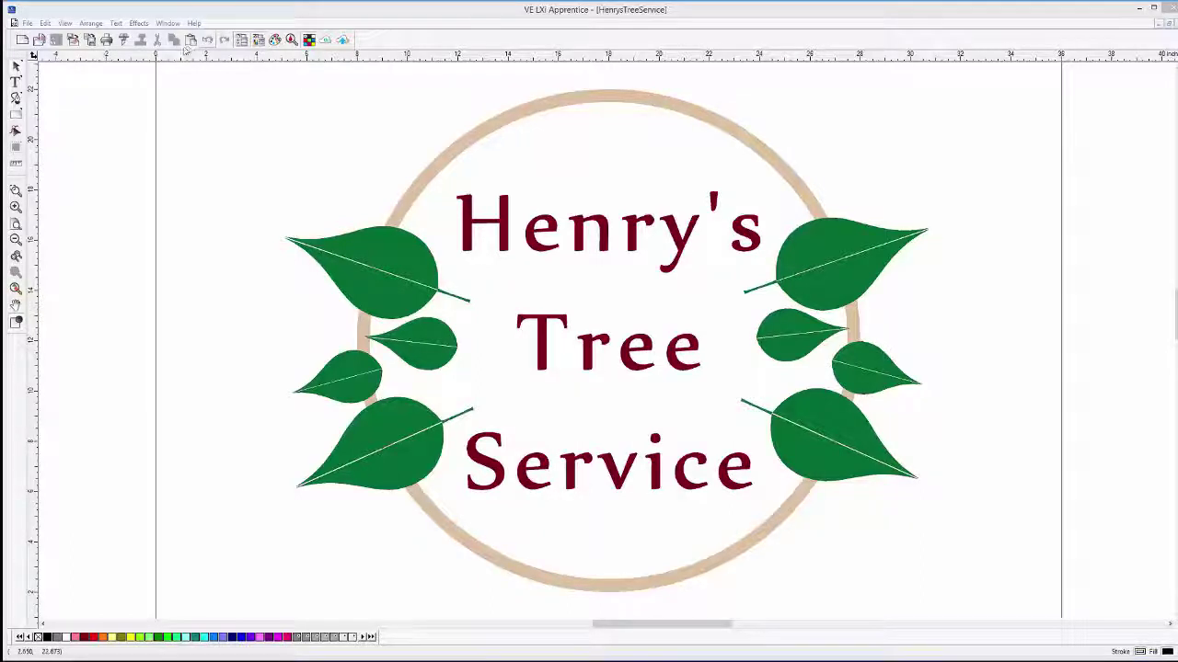
Step: Create a new blank document and show the Align and Group toolbars
click(22, 40)
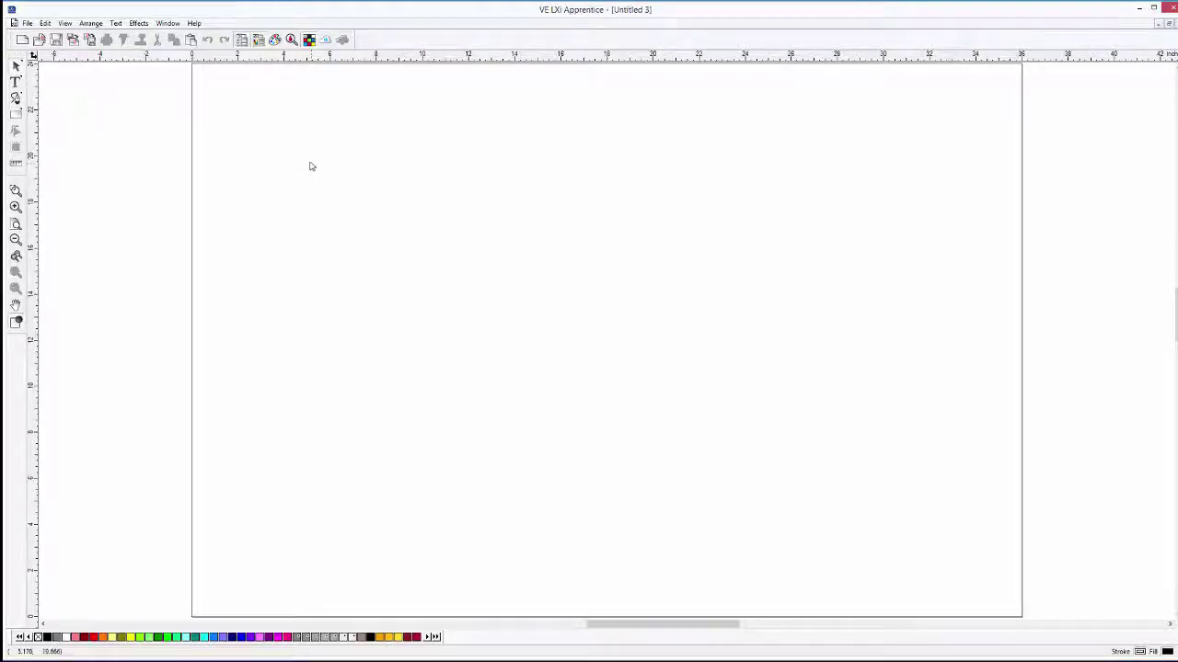
right_click(396, 46)
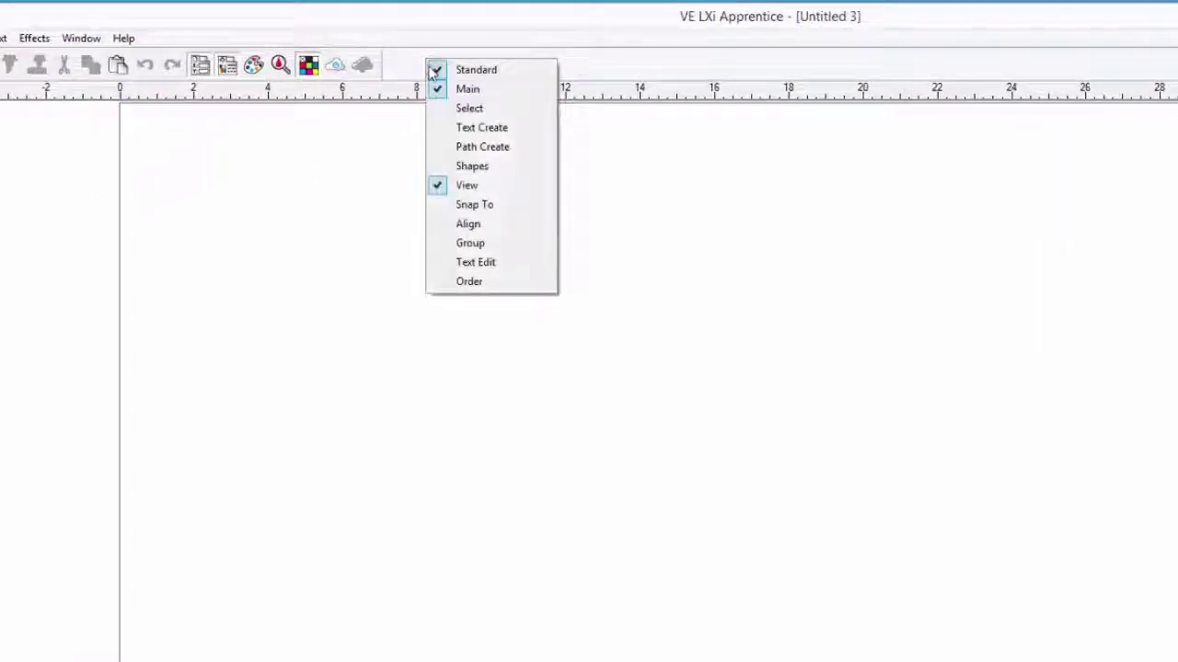
click(461, 229)
right_click(722, 66)
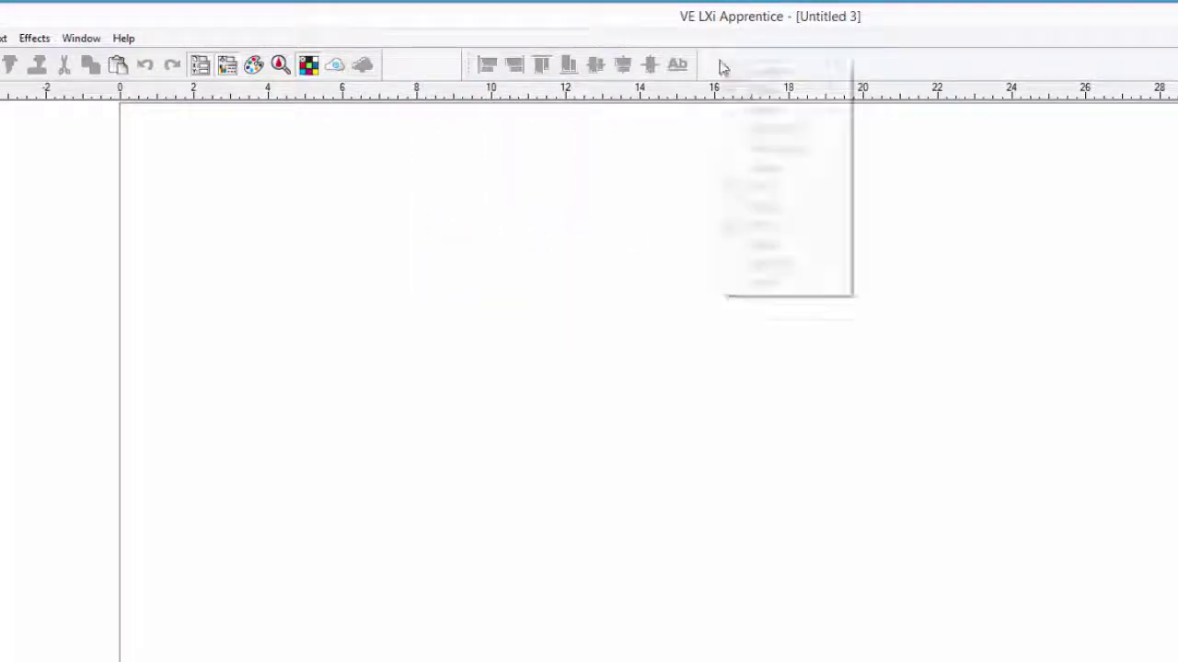
click(762, 246)
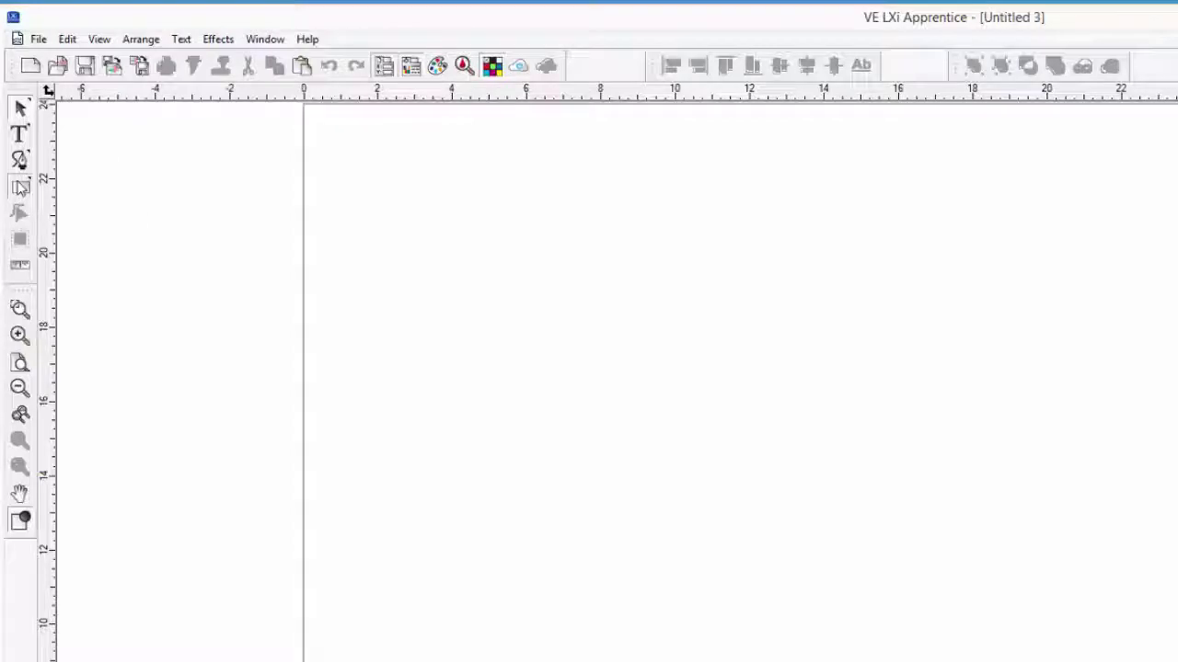
Step: Draw a black-filled circle 20 in across in the middle of the page with the Oval tool, keeping only one copy
click(21, 187)
click(89, 197)
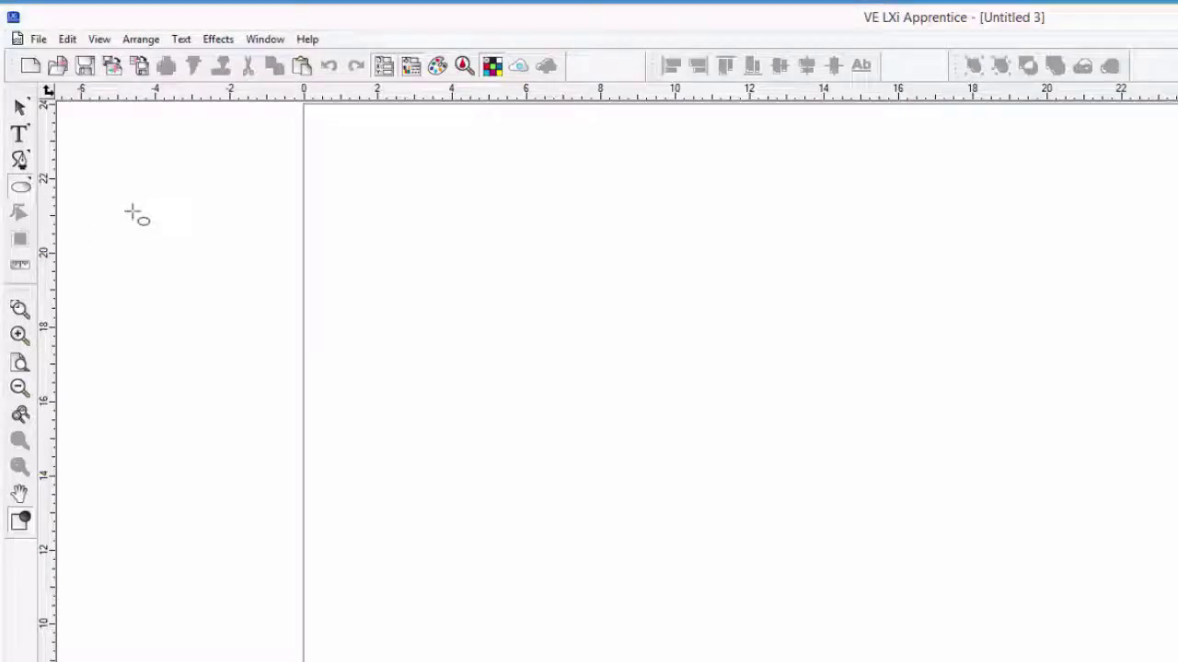
key(shift)
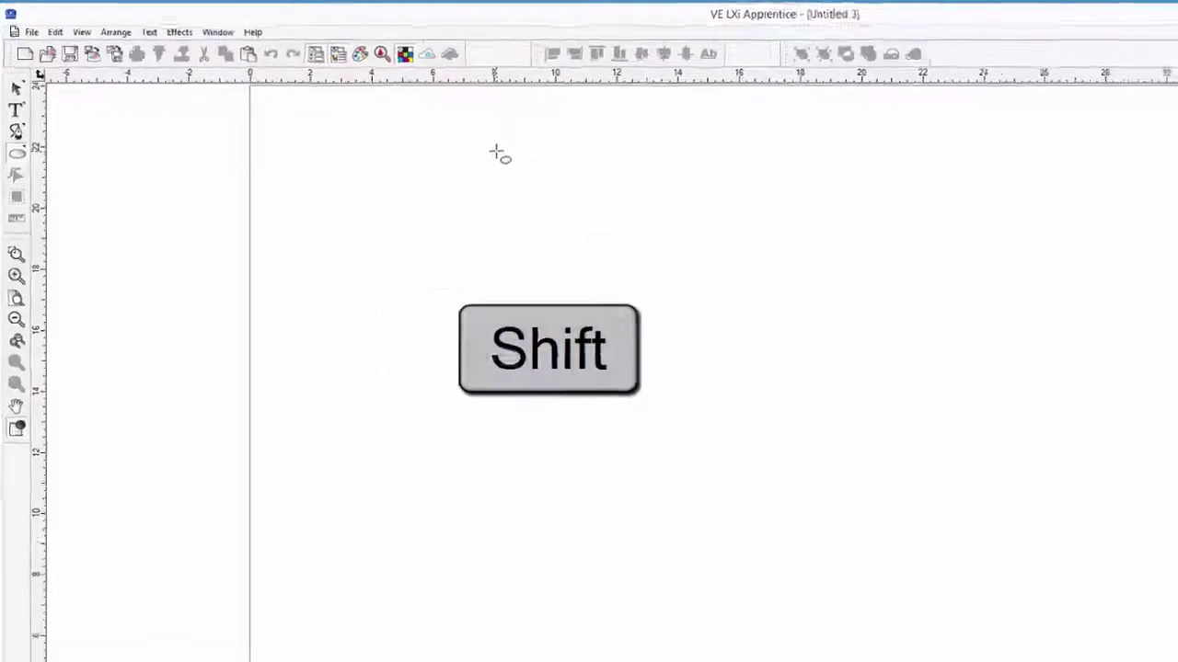
drag(498, 153, 688, 338)
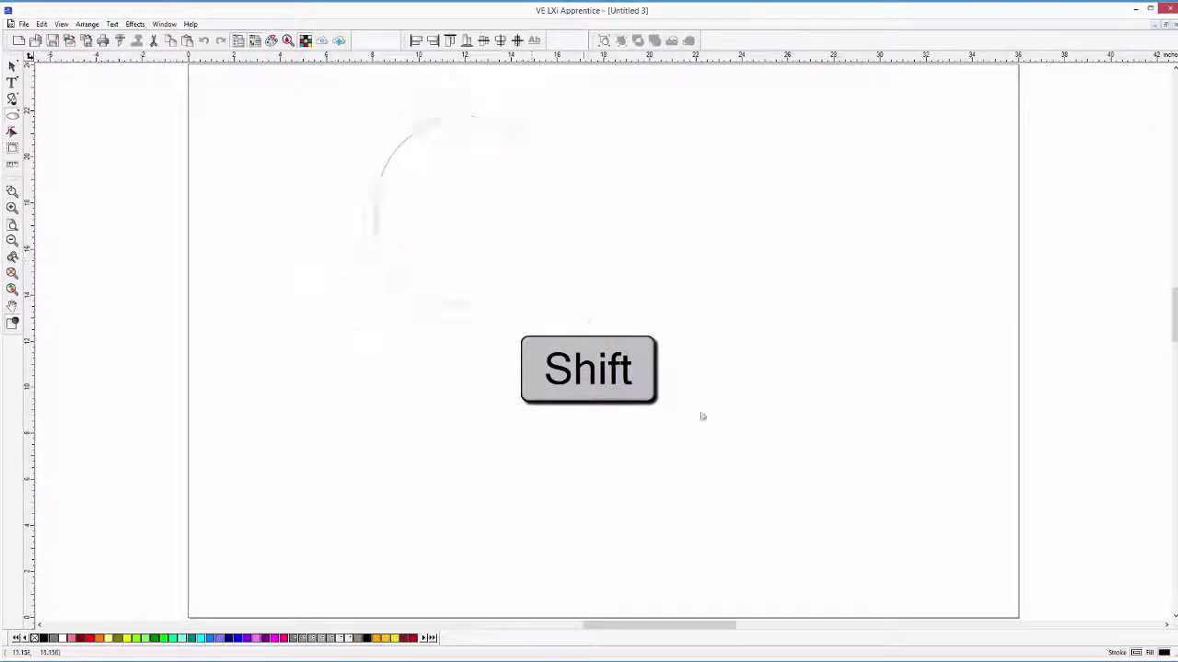
drag(702, 417, 815, 500)
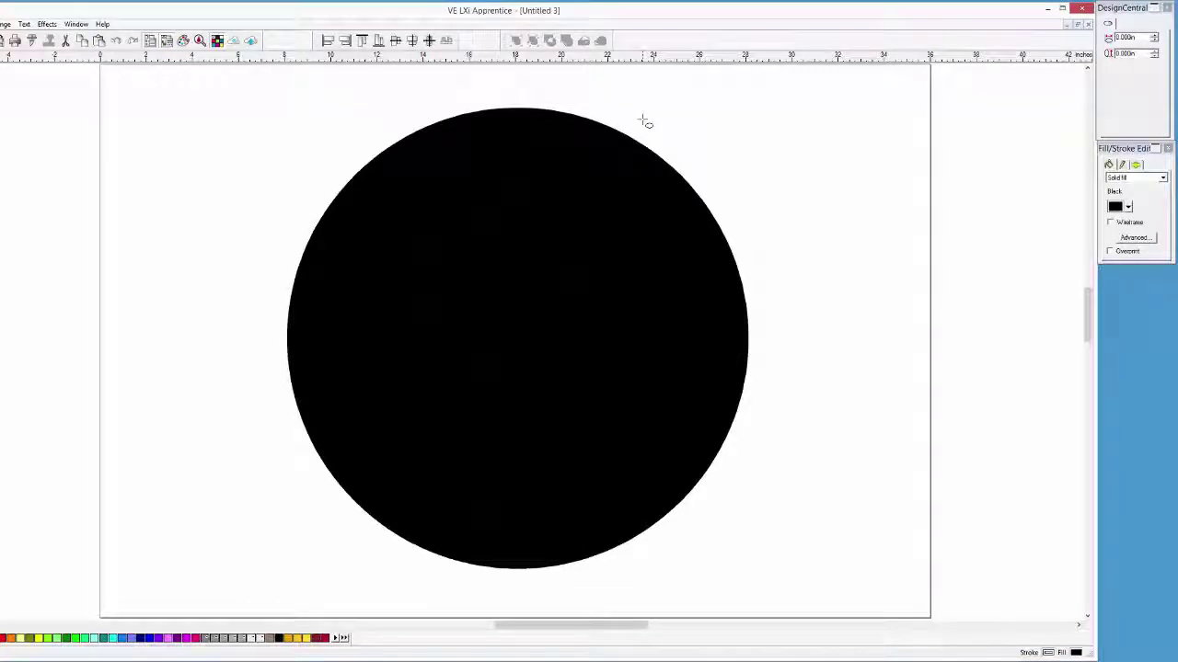
key(ctrl+v)
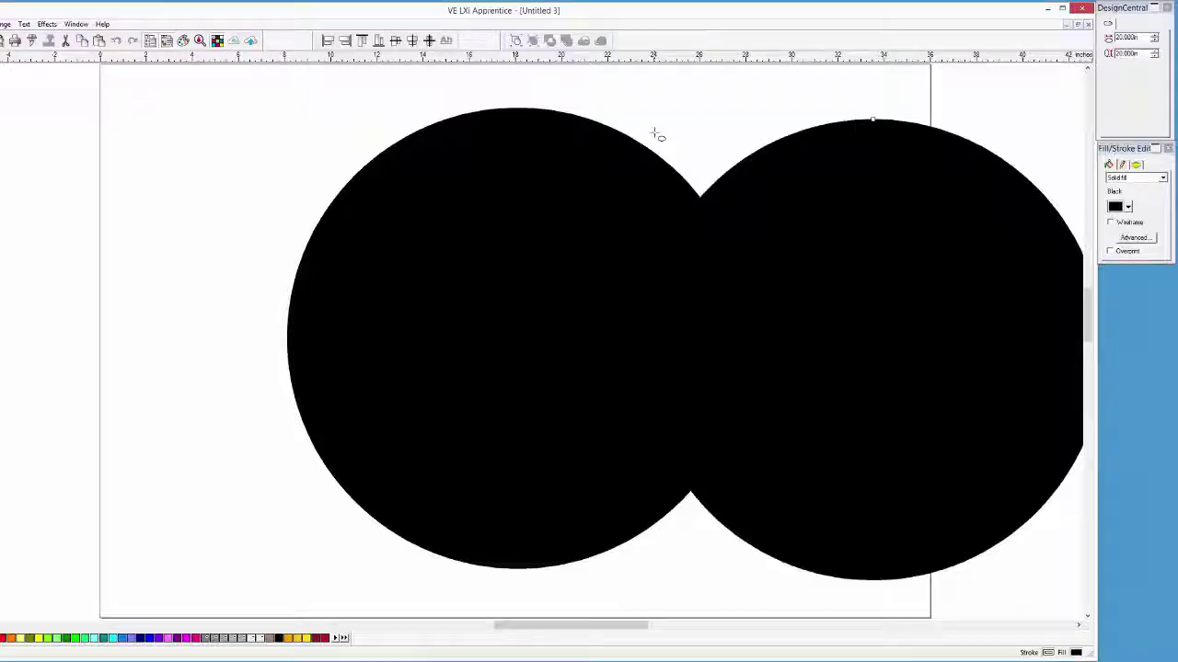
key(ctrl+z)
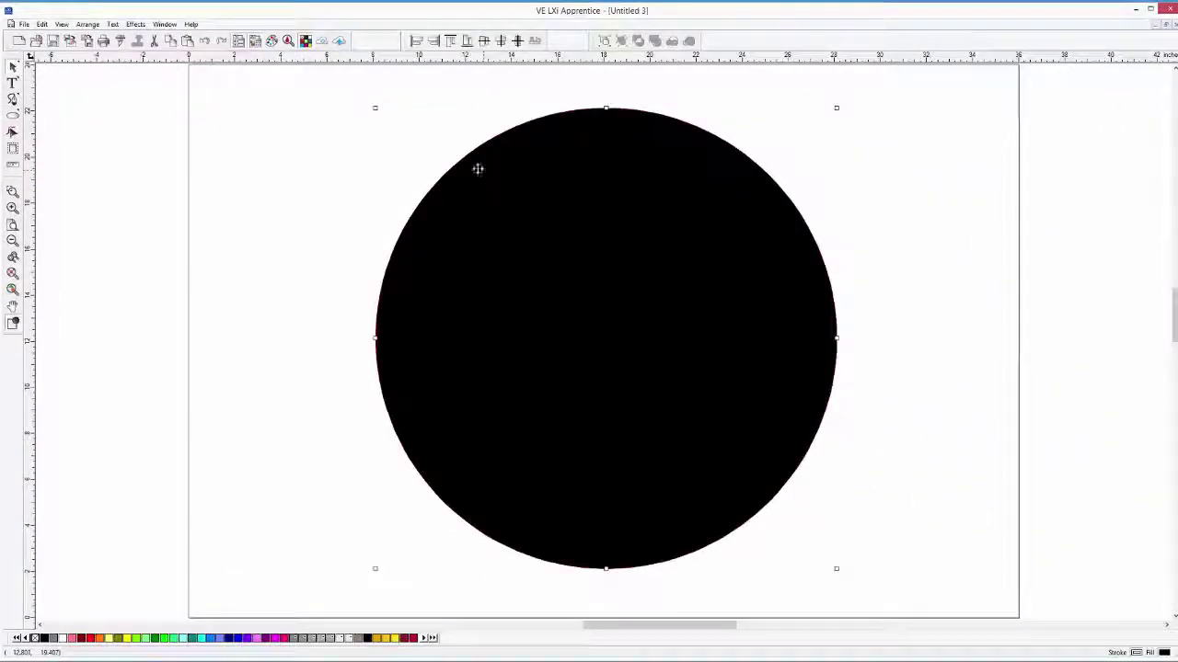
Step: Duplicate the circle and display the artwork as outlines without fill
click(42, 24)
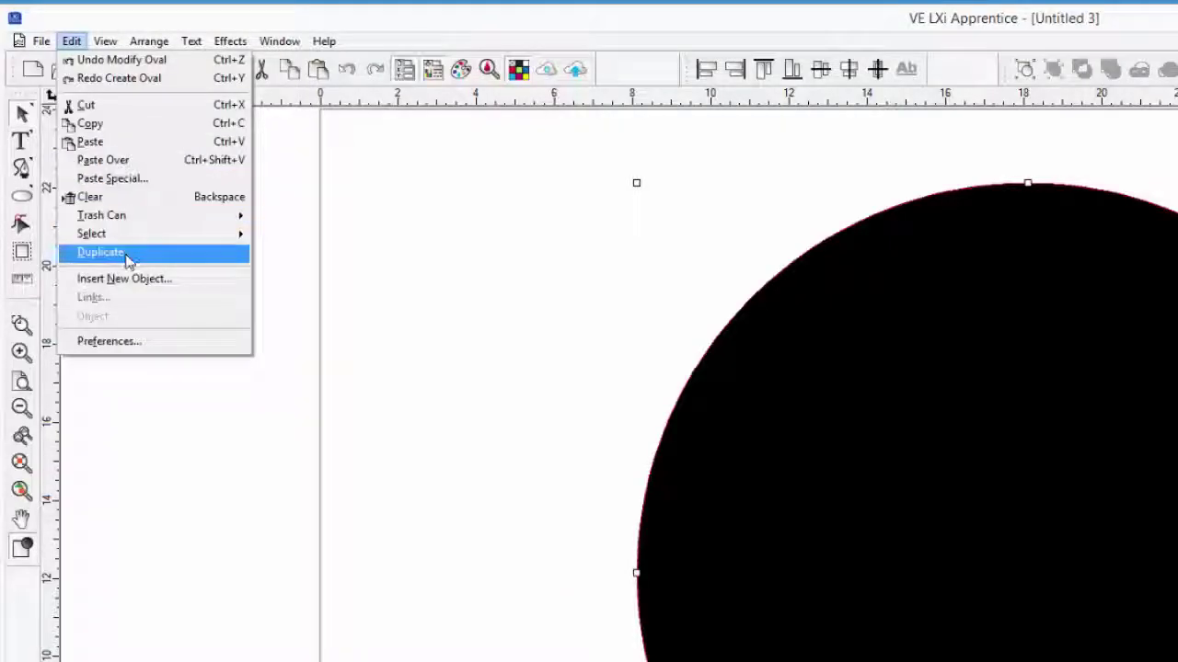
click(129, 258)
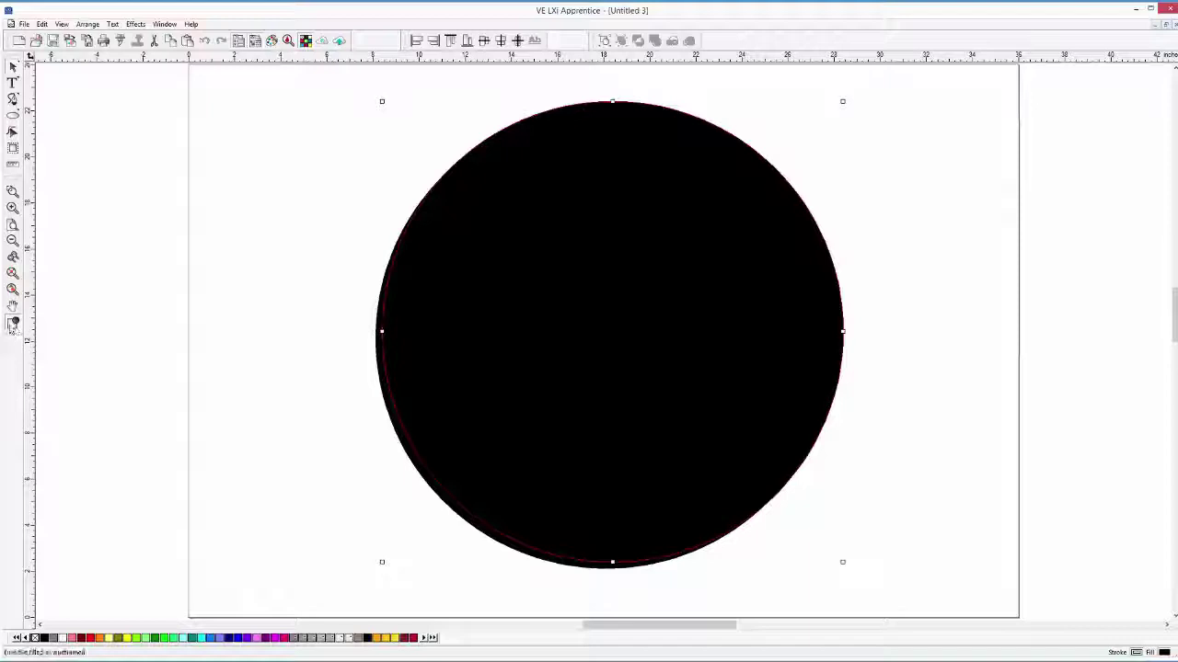
click(14, 324)
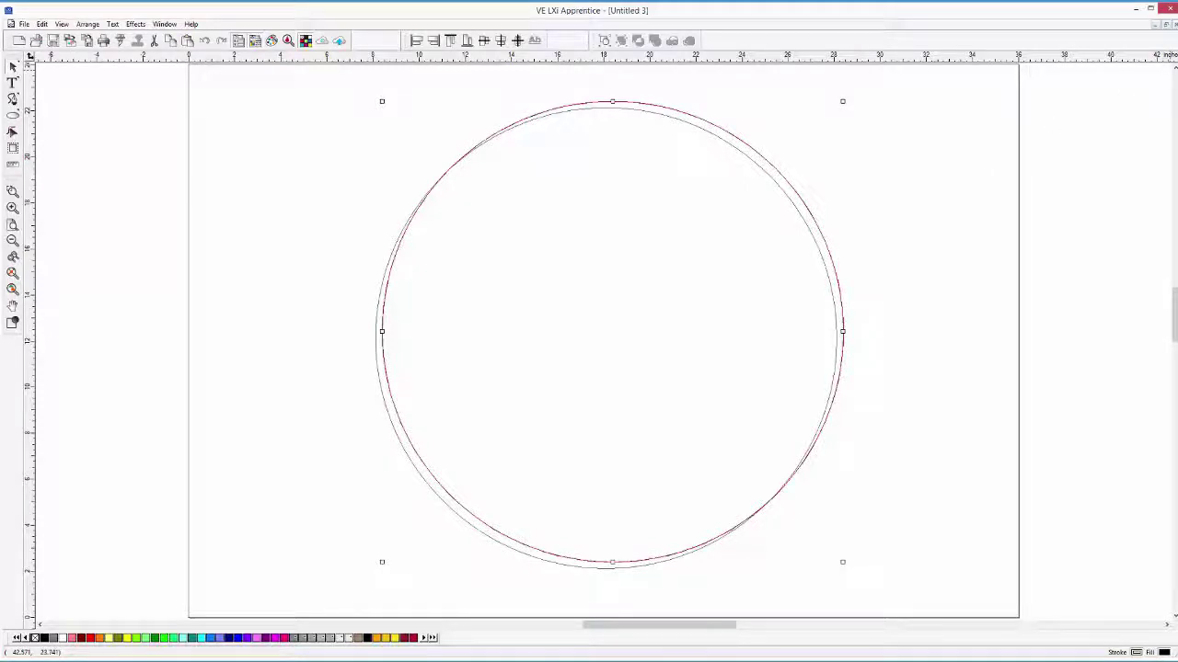
Step: Resize the duplicate circle proportionally to 19 in wide and align both circles on their centres
text(19)
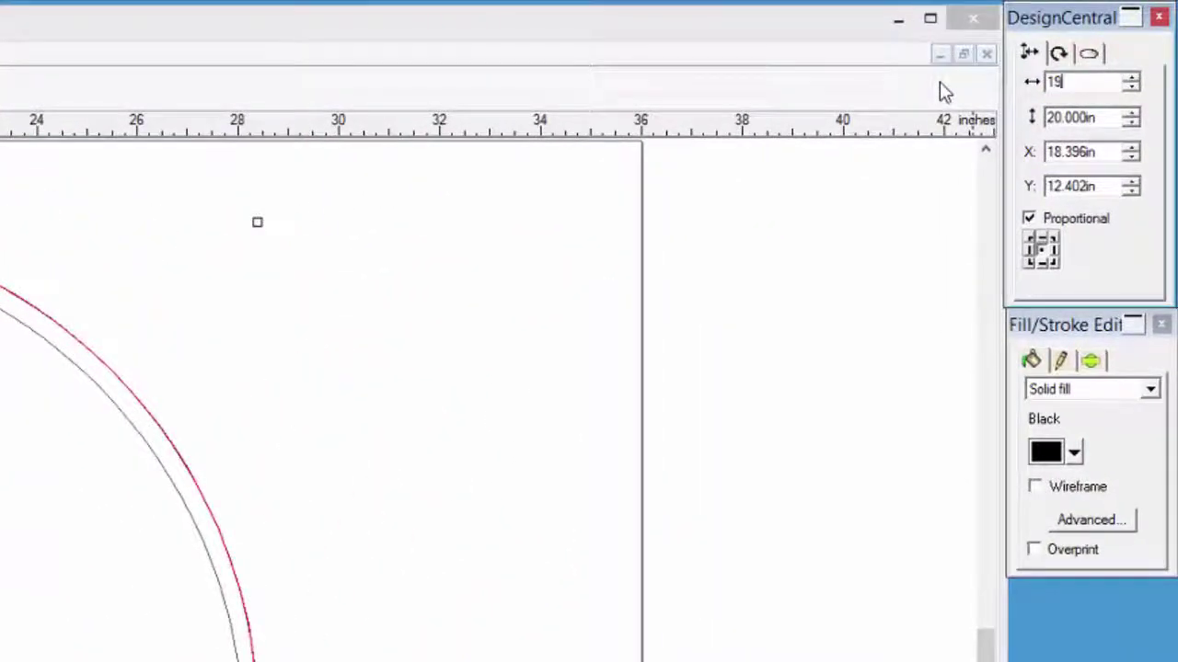
key(Return)
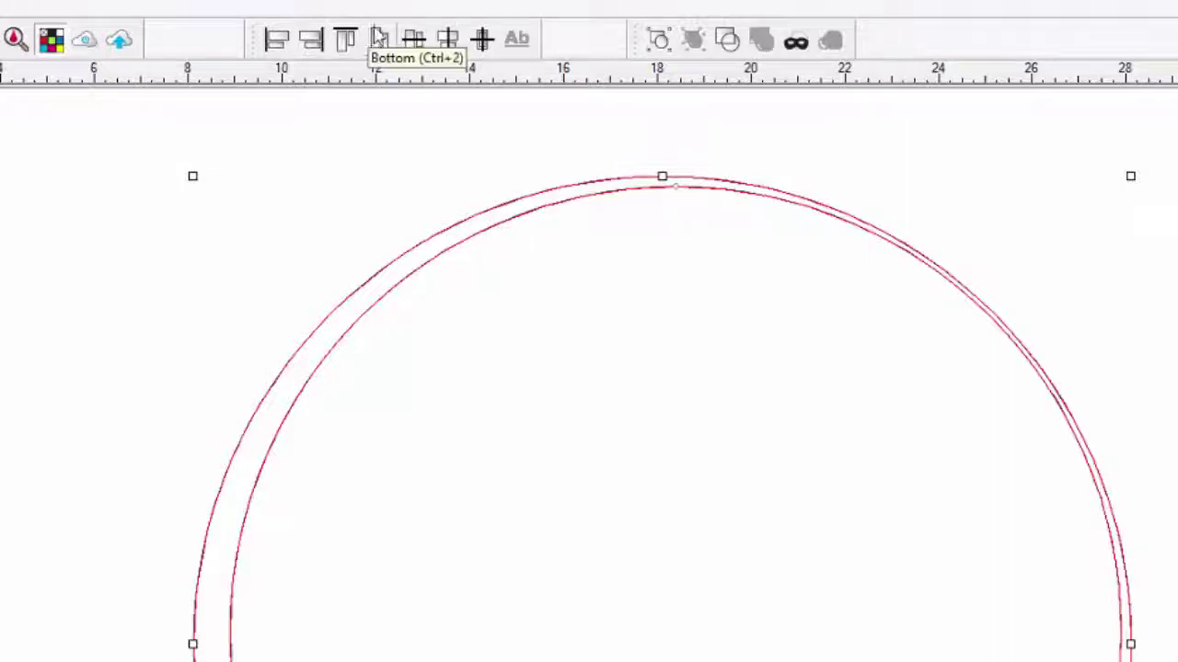
click(483, 39)
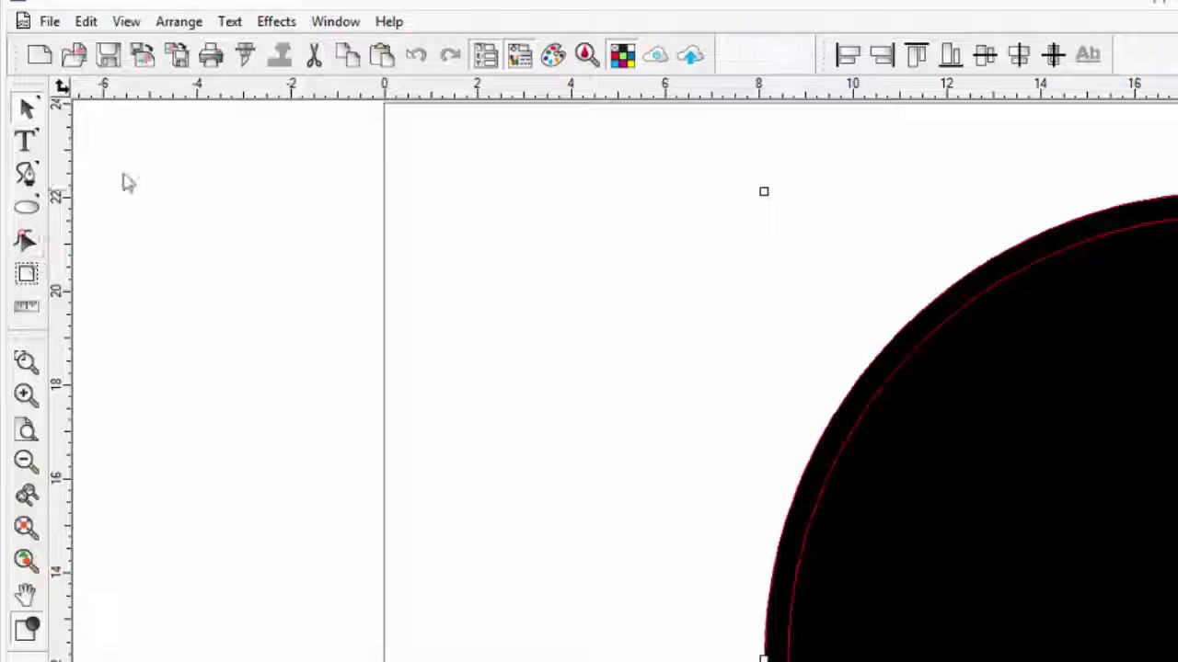
Step: Compound the two concentric circles so the inner one cuts a hole in the outer one
click(178, 18)
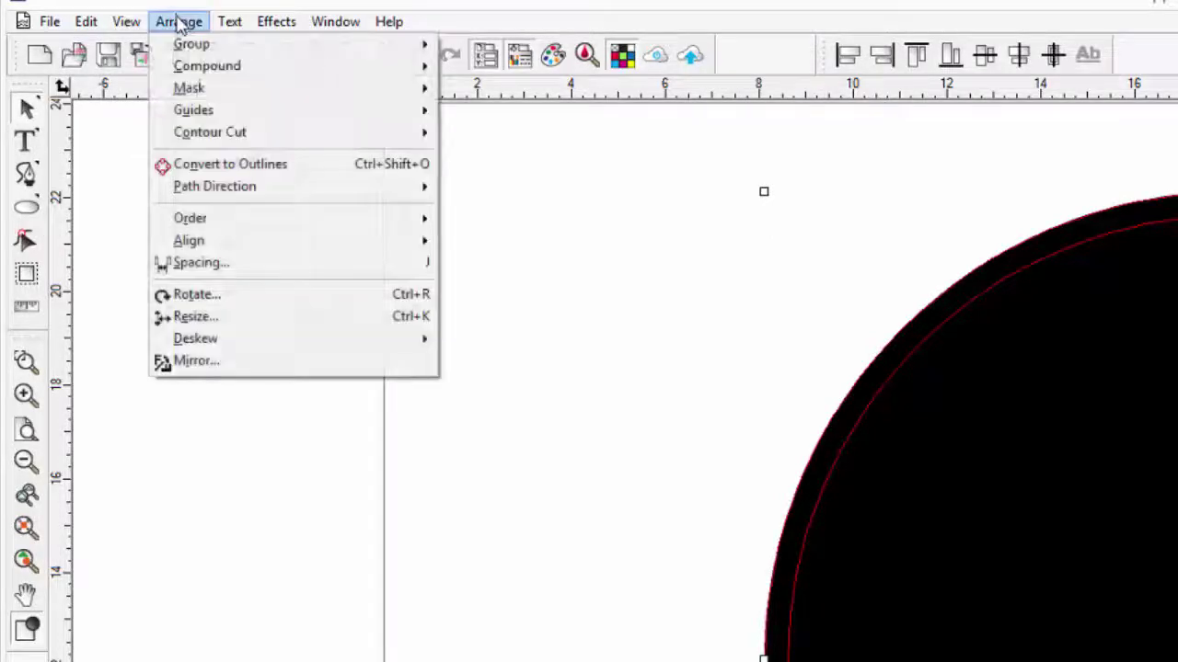
mouse_move(212, 73)
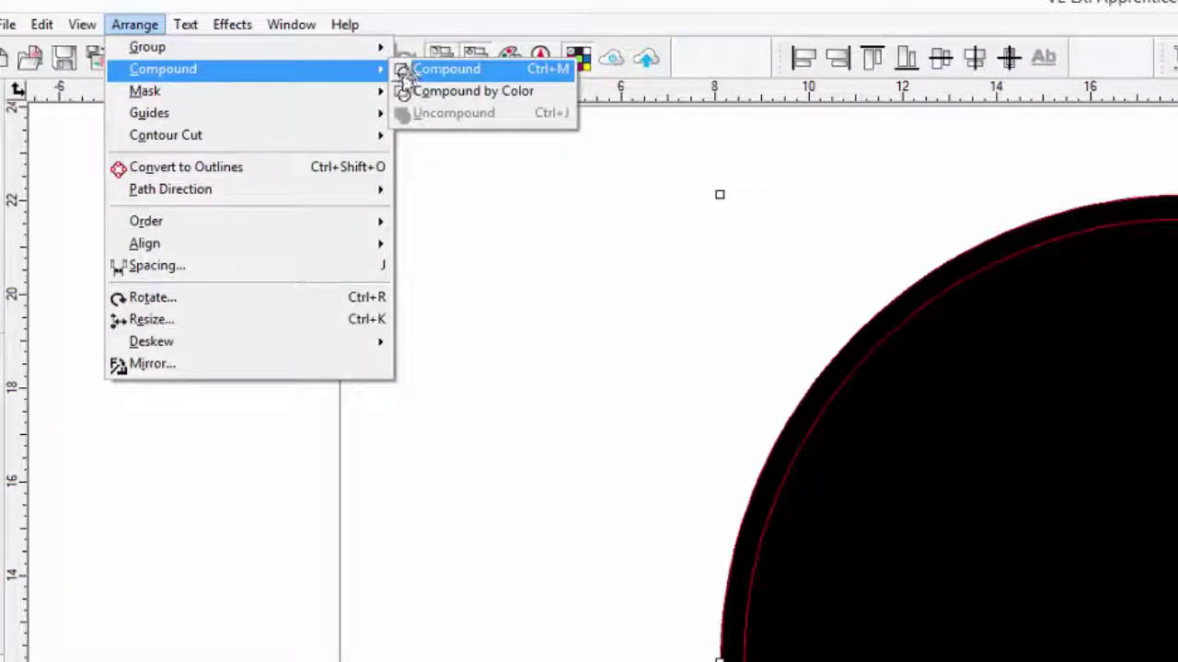
click(477, 294)
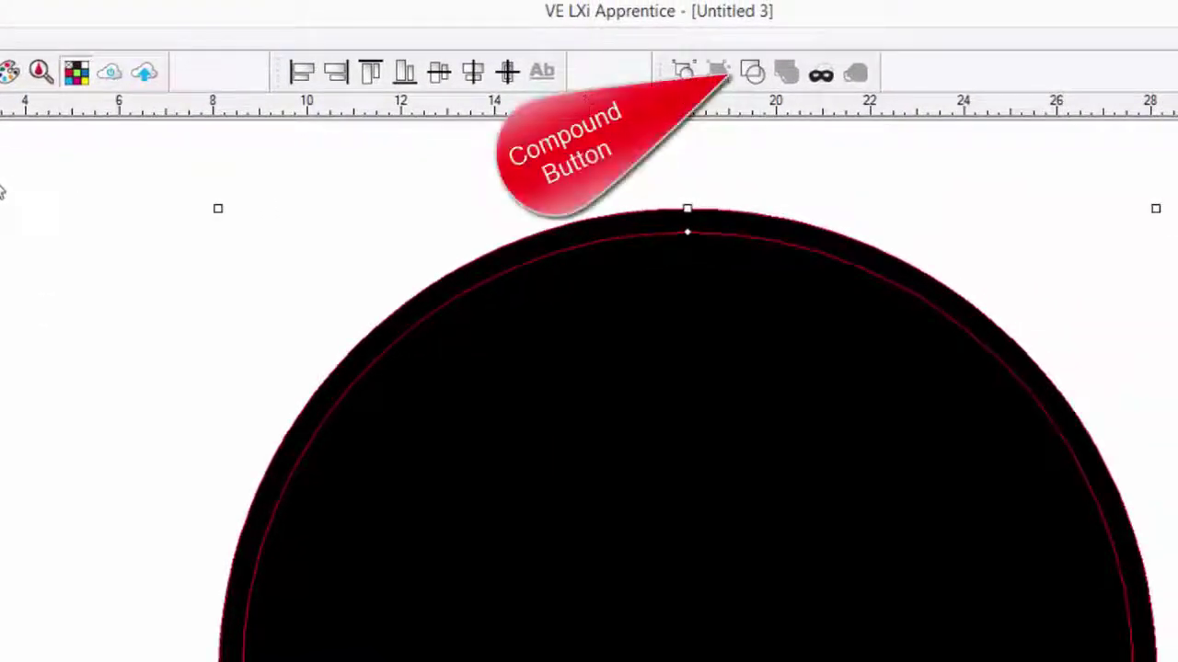
click(751, 74)
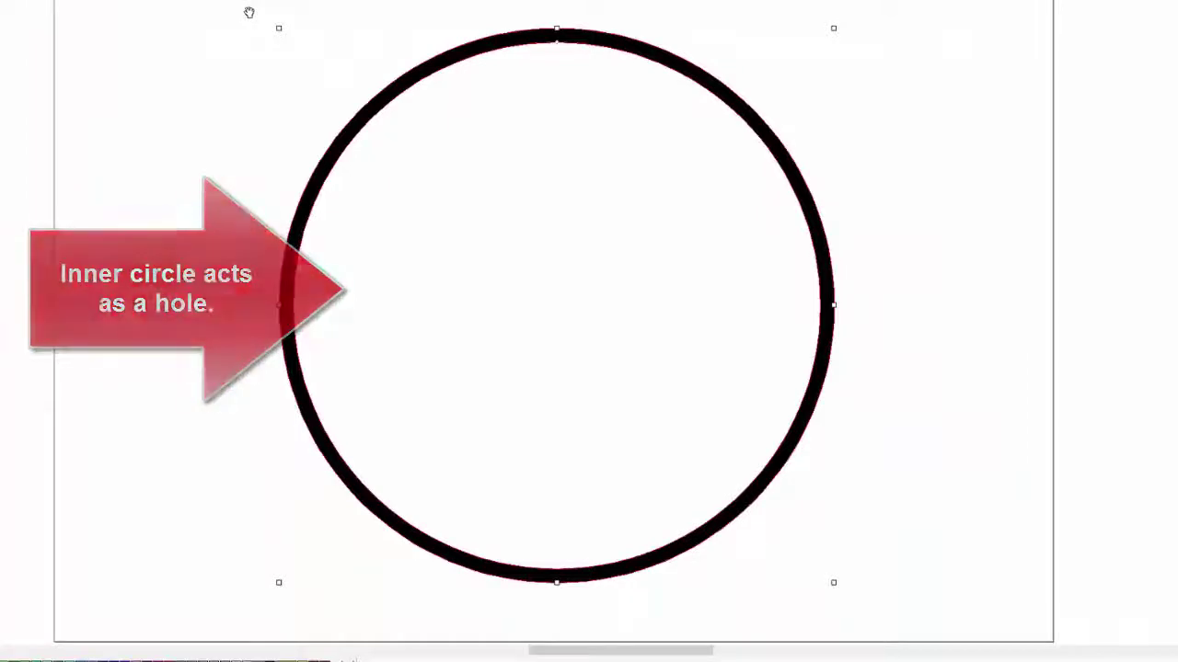
Step: Move the blue square behind the ring's upper-left part and shift it around to check the hole
click(250, 9)
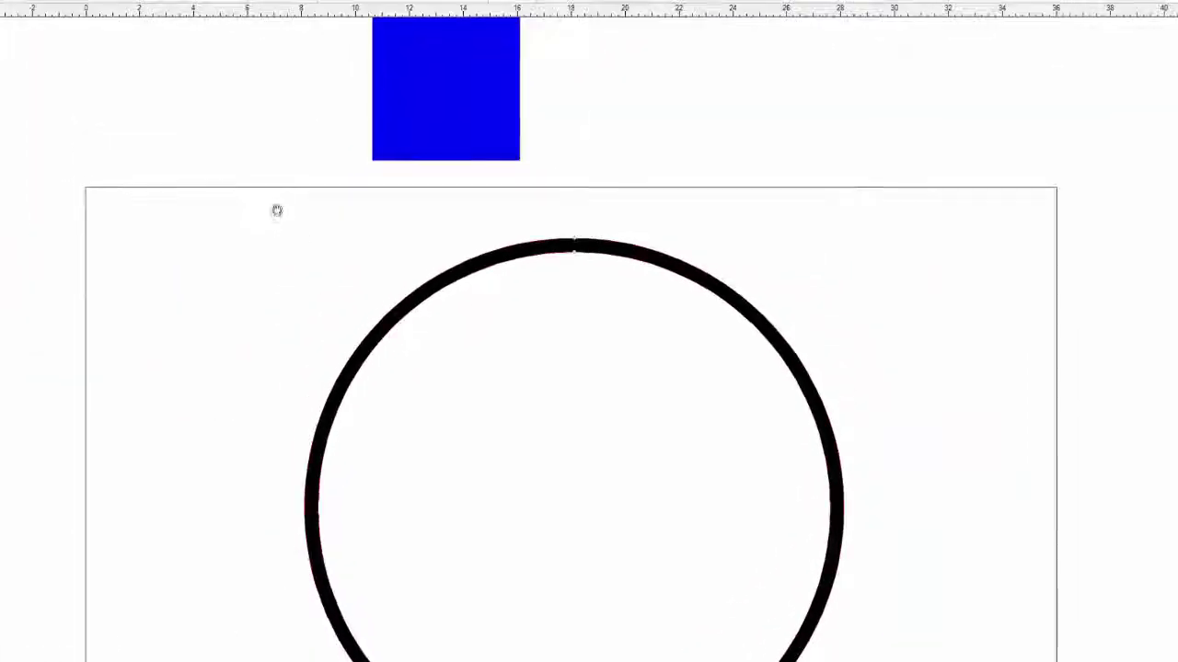
click(438, 103)
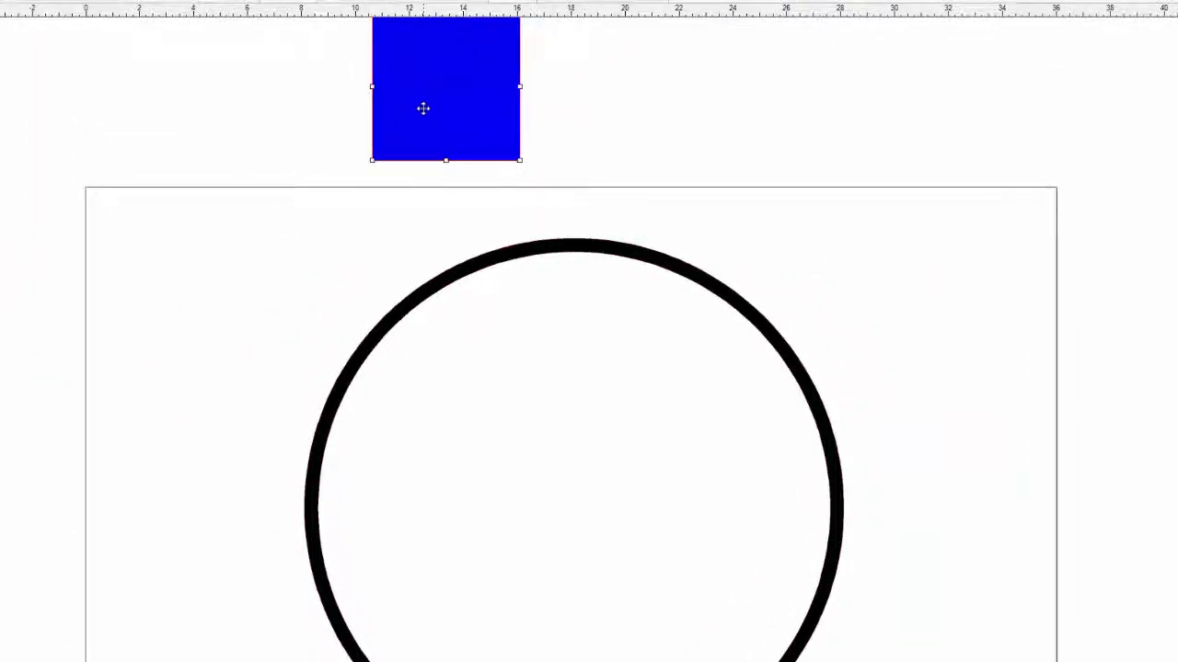
drag(423, 108, 449, 286)
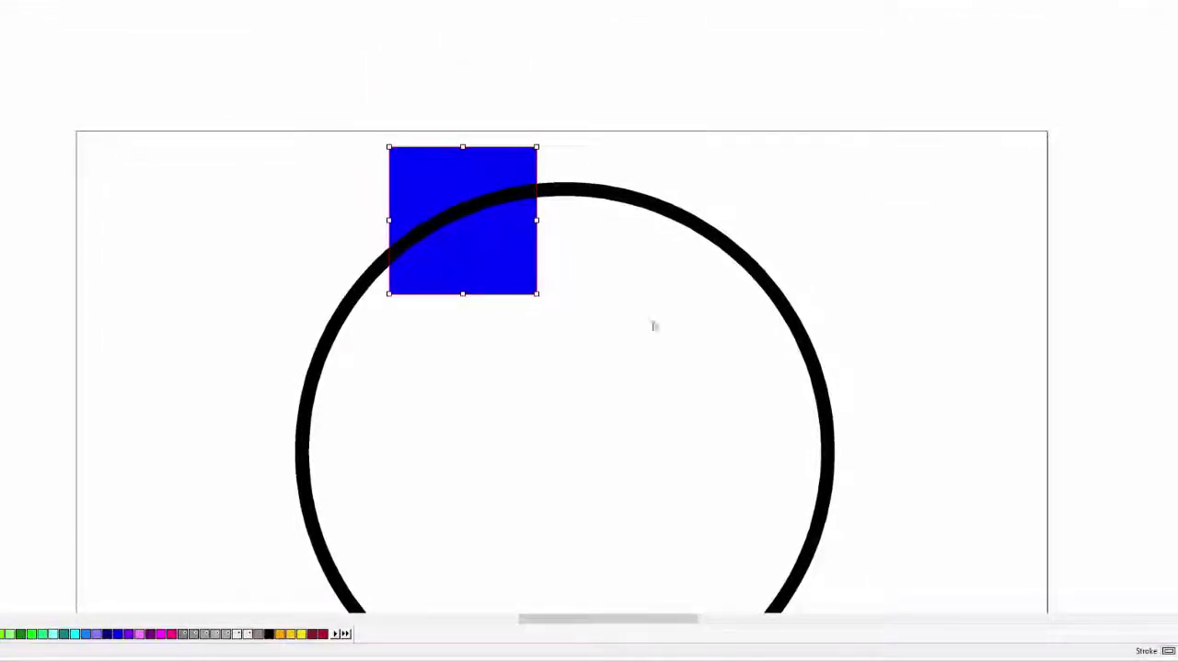
drag(504, 235, 446, 180)
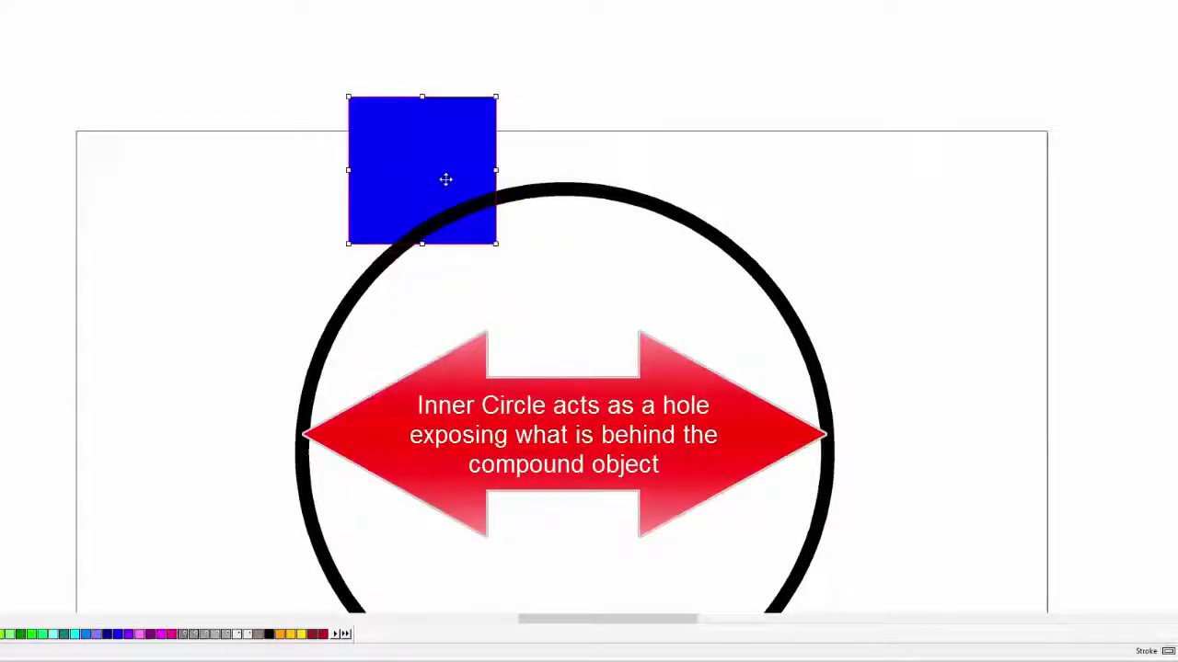
Step: Delete the blue square overlapping the ring
click(592, 302)
click(423, 221)
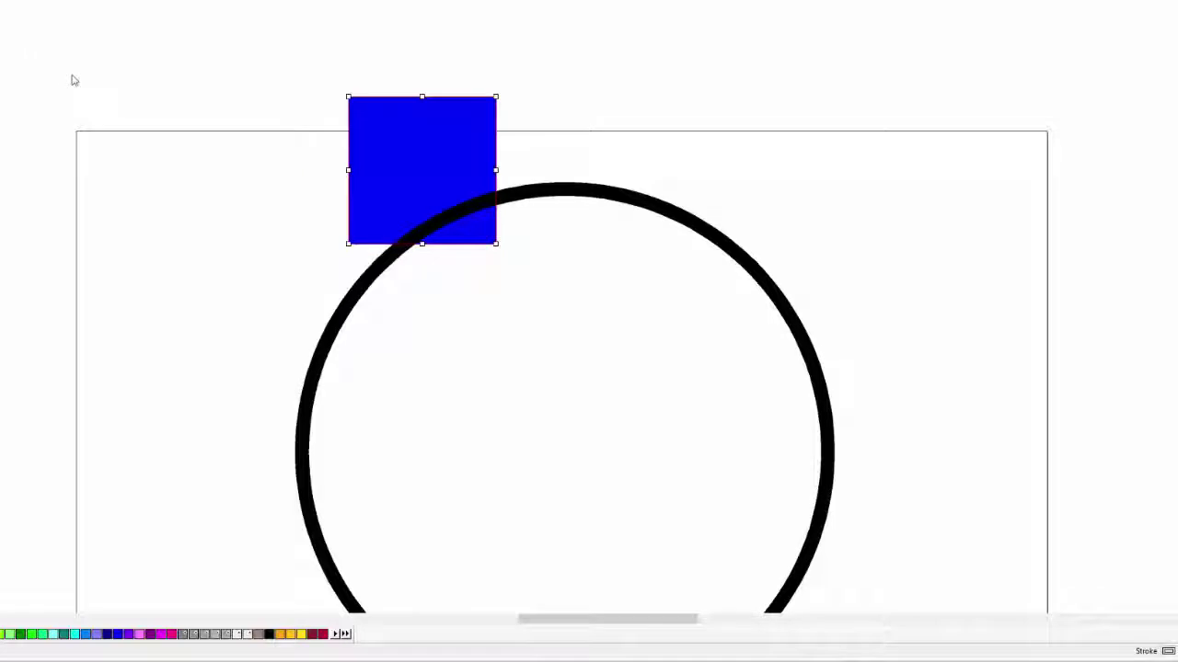
key(Delete)
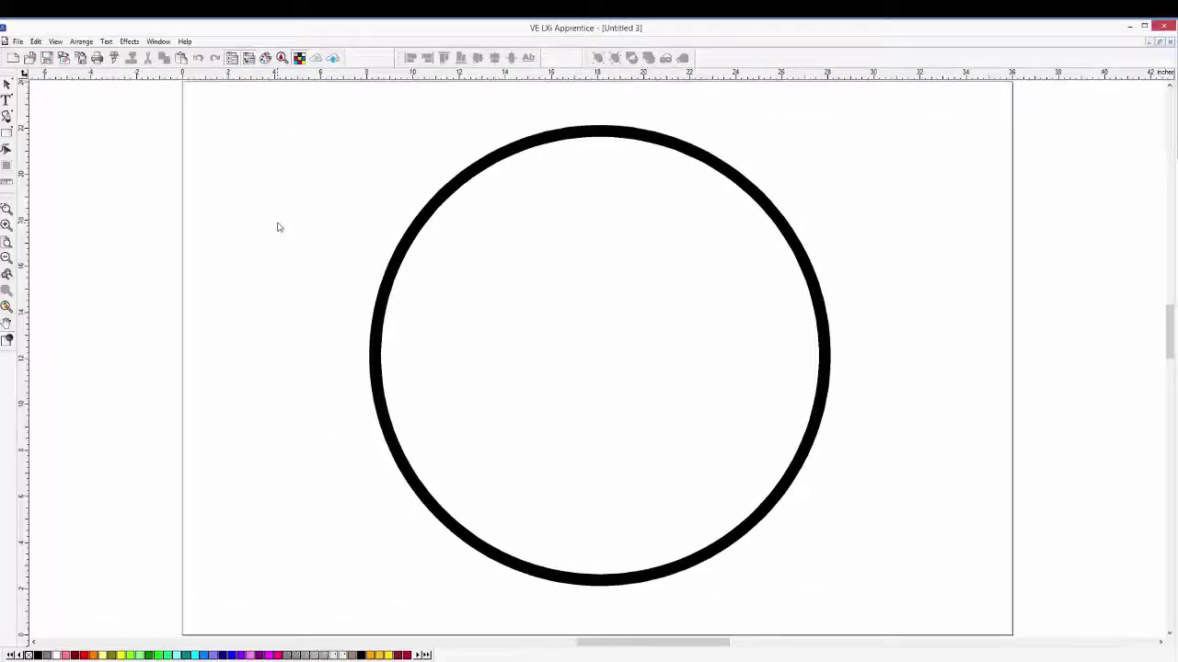
Step: Move the black ring slightly down the page and place the Fill/Stroke Editor beside it
click(459, 183)
mouse_move(461, 174)
mouse_down()
mouse_move(421, 174)
mouse_move(451, 163)
mouse_move(461, 174)
mouse_move(426, 157)
mouse_move(494, 200)
mouse_move(461, 179)
mouse_up()
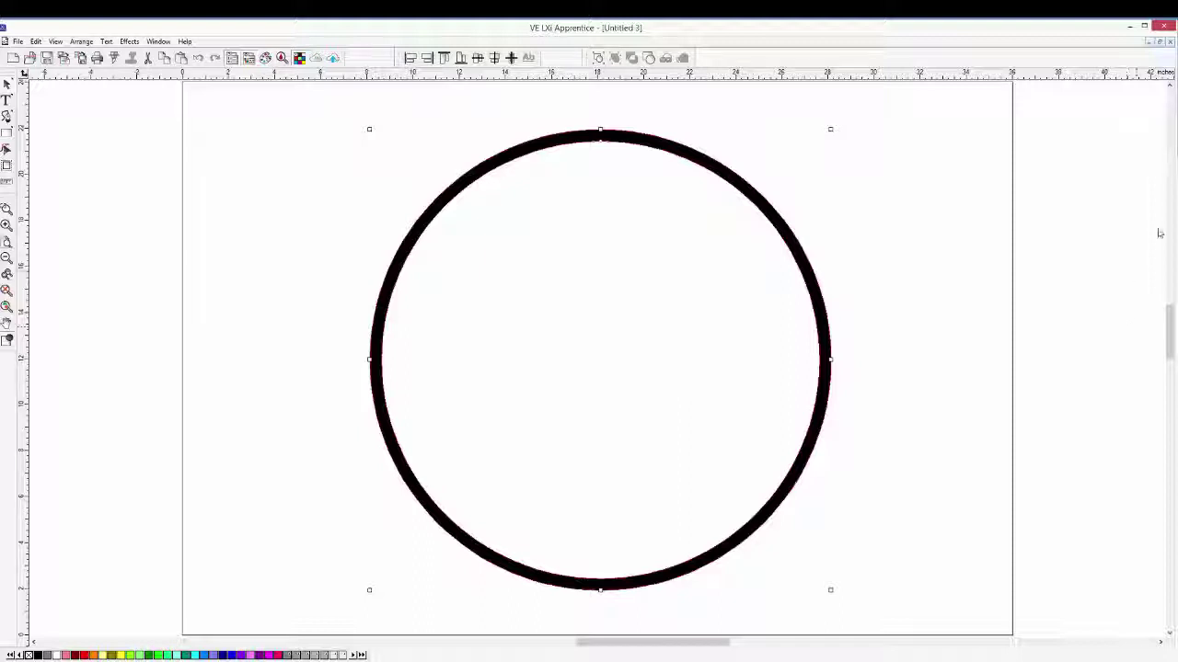
drag(1063, 175, 962, 201)
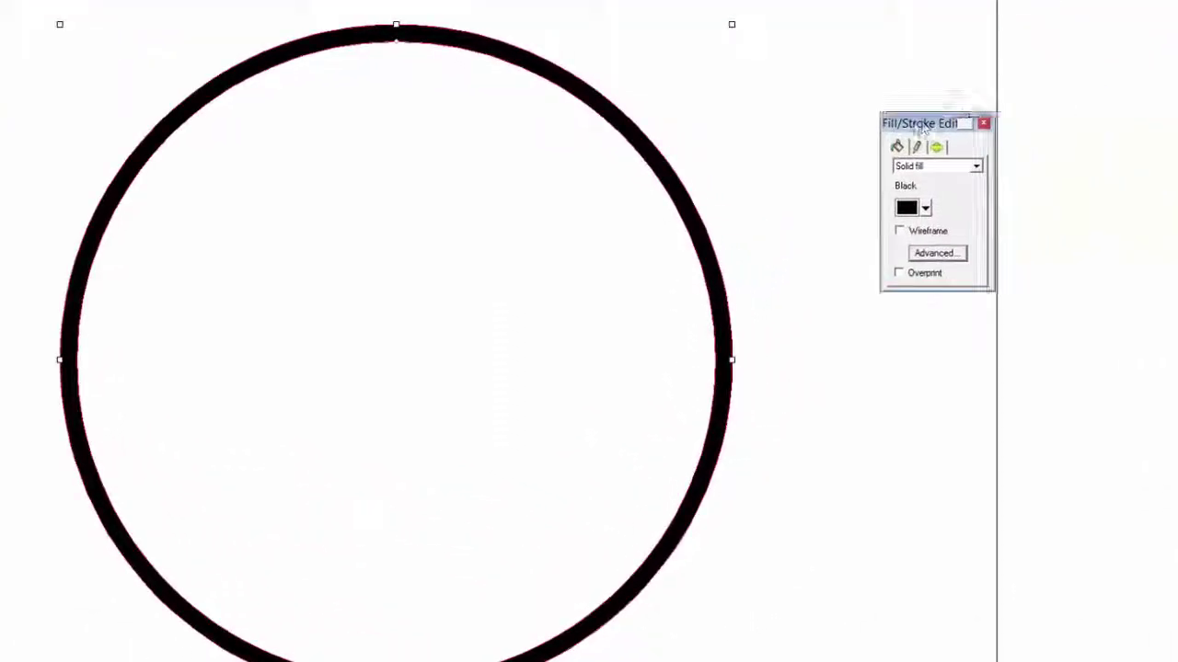
drag(922, 129, 895, 157)
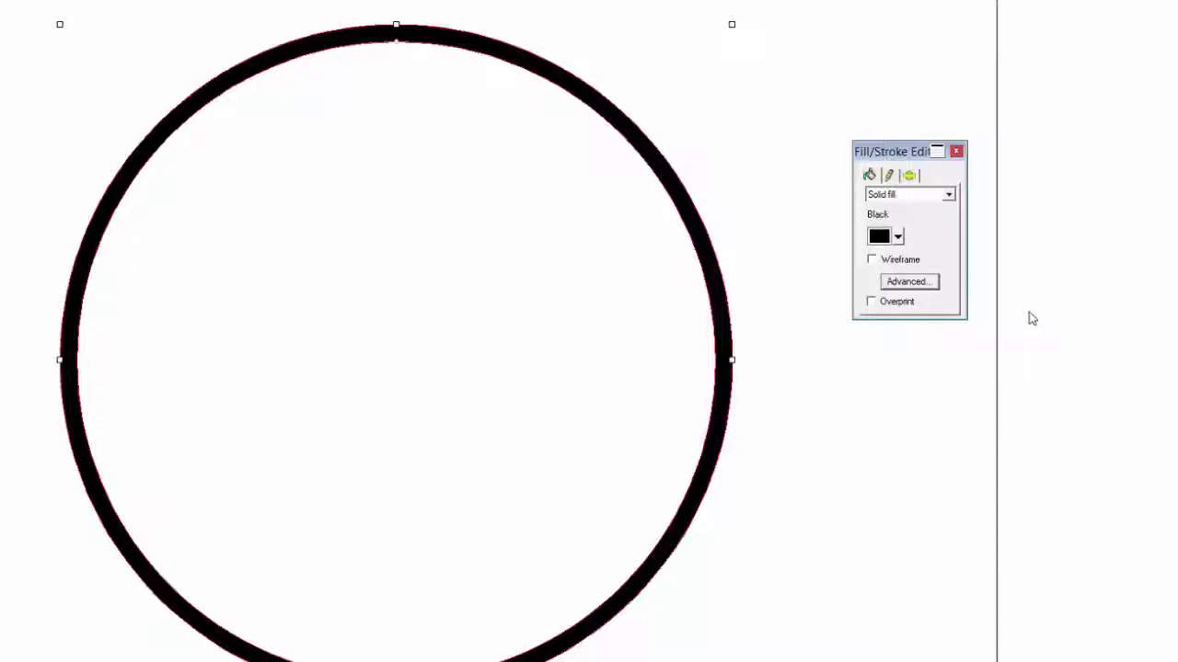
Step: Examine the default colour swatches available for the ring's solid fill
click(898, 237)
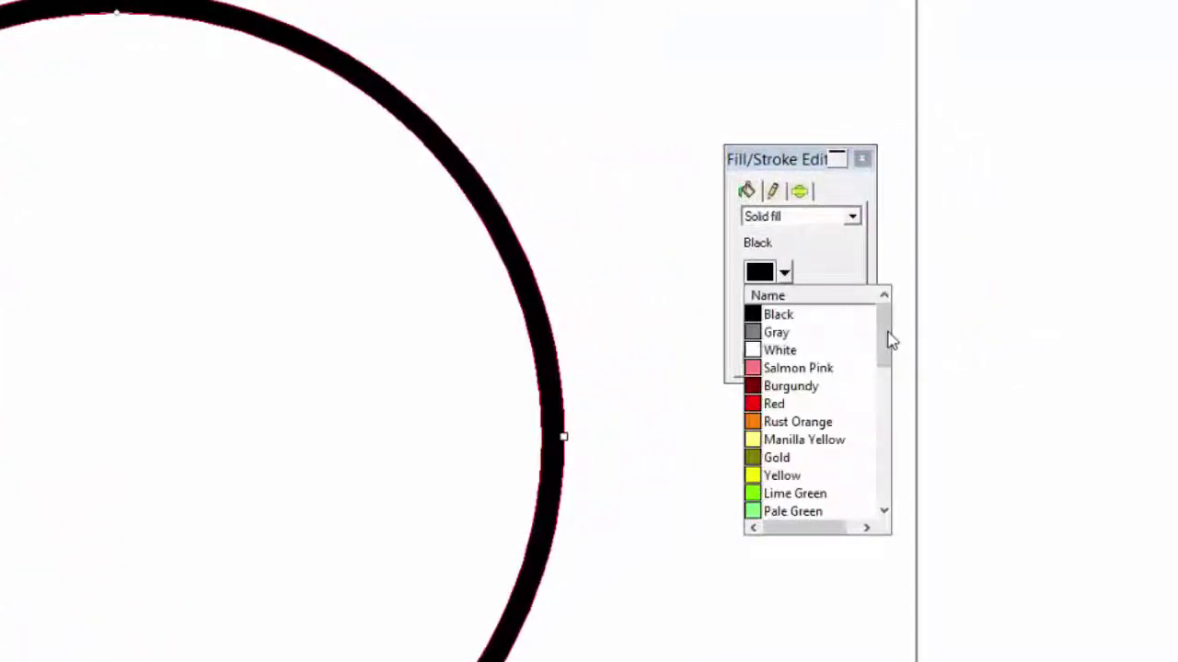
drag(889, 340, 919, 291)
click(918, 291)
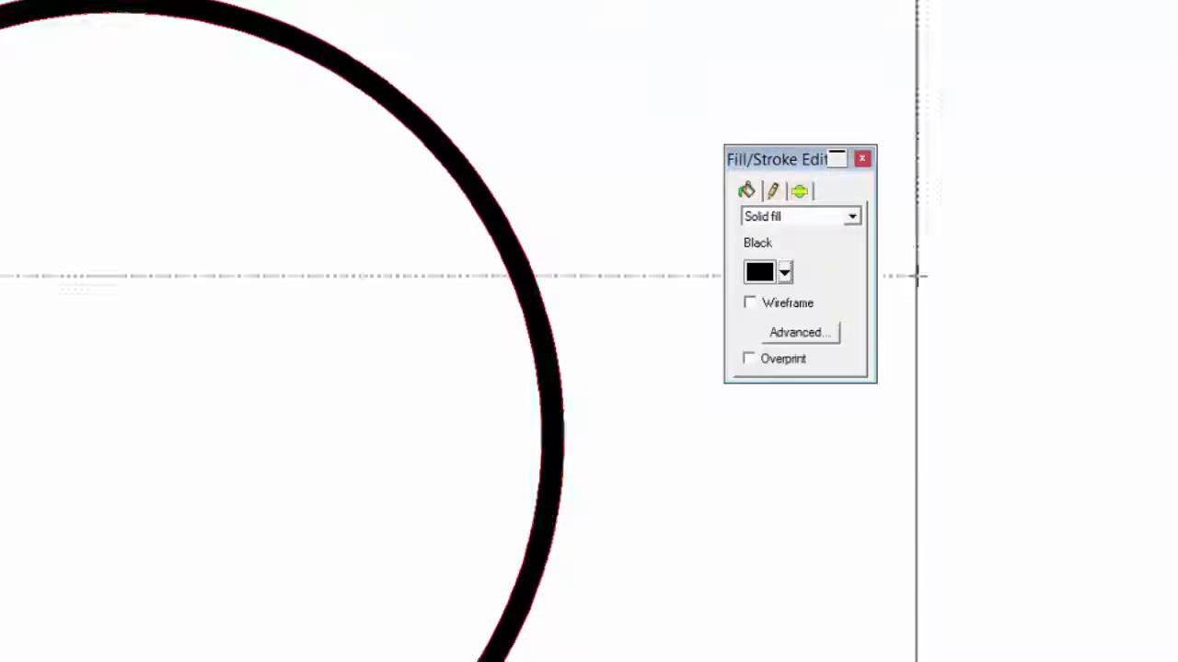
Step: Bring up the Arlon Calon 2100 vinyl colours in the colour library for the ring's fill
click(810, 334)
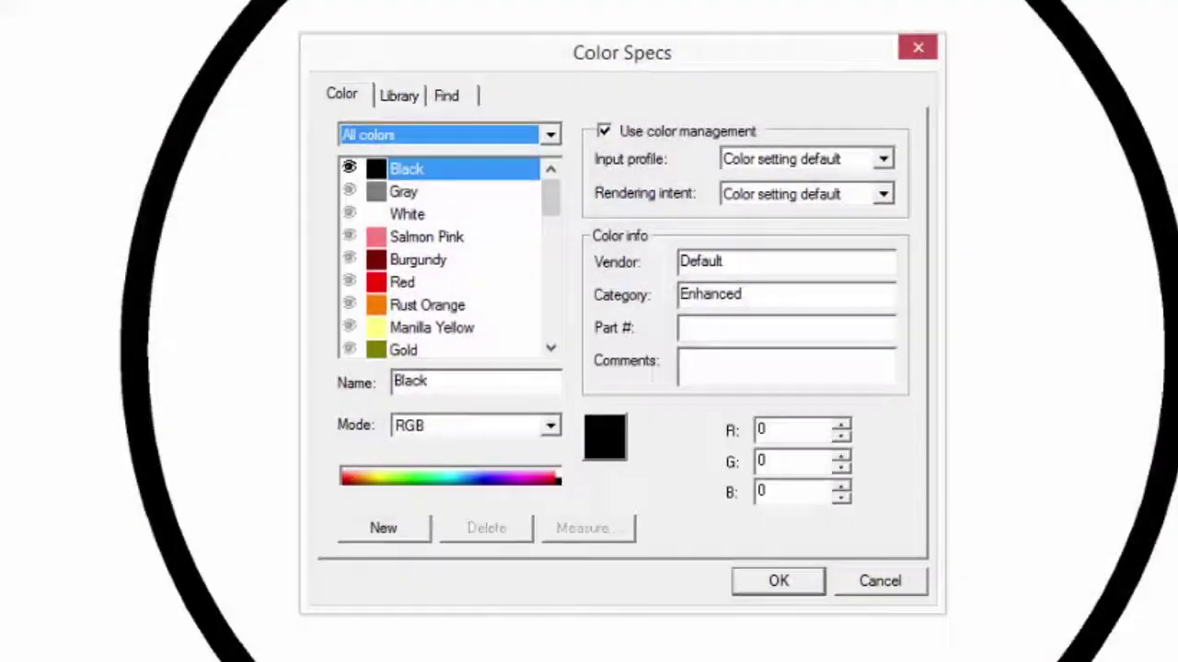
click(403, 96)
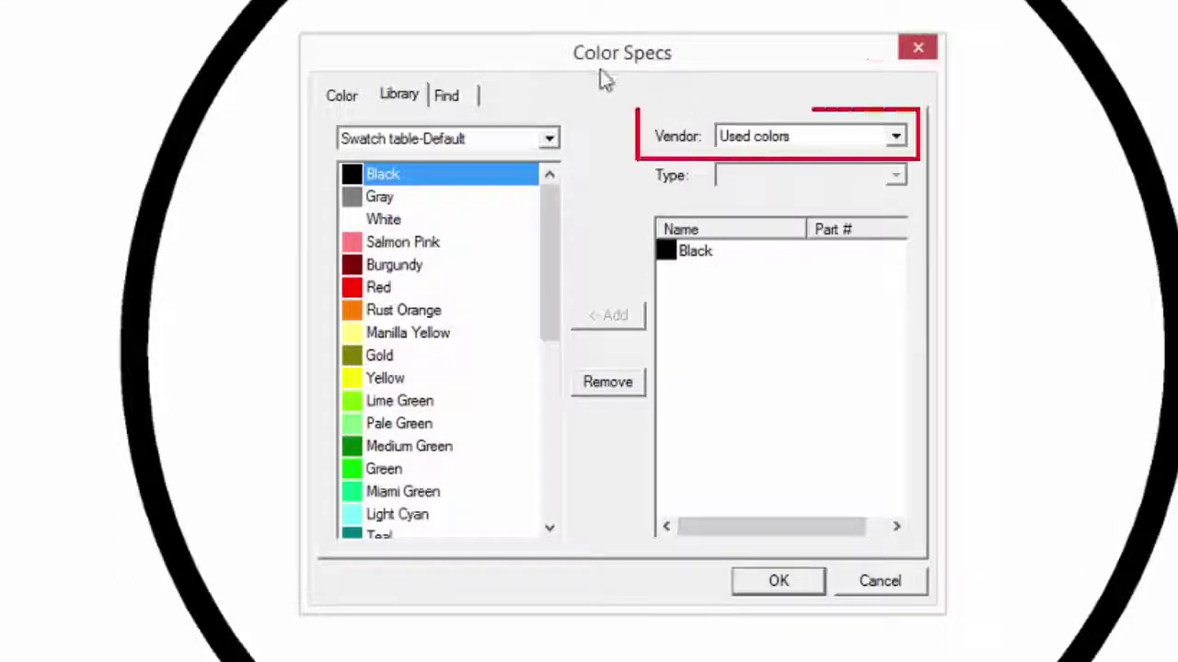
click(773, 138)
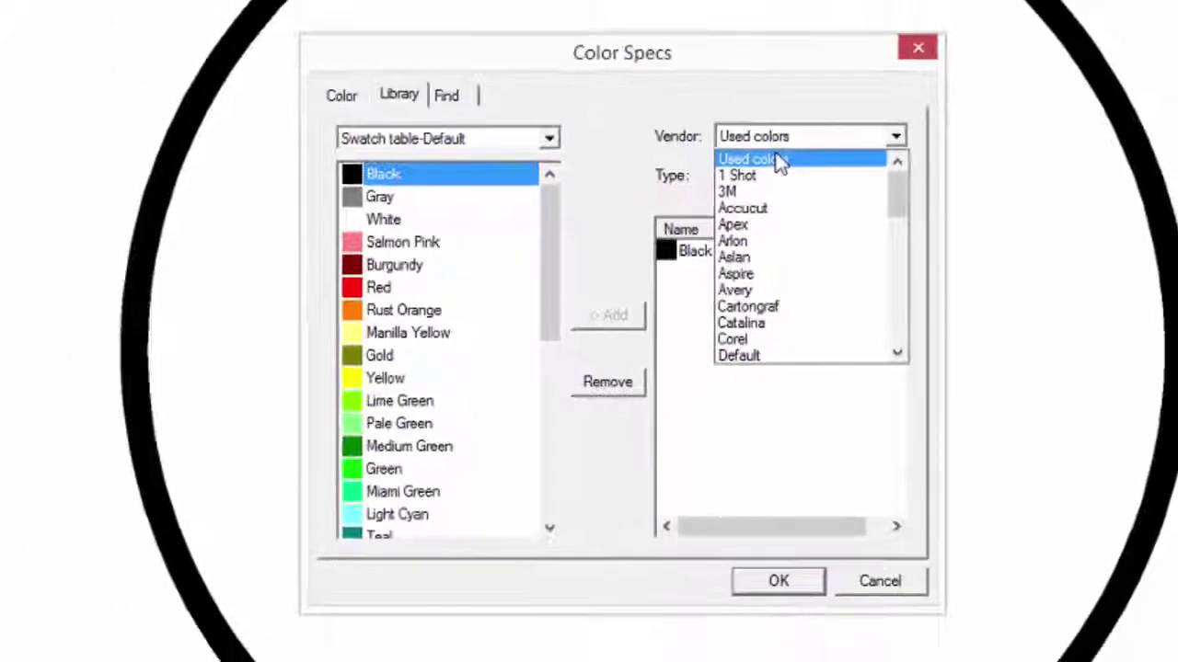
click(765, 242)
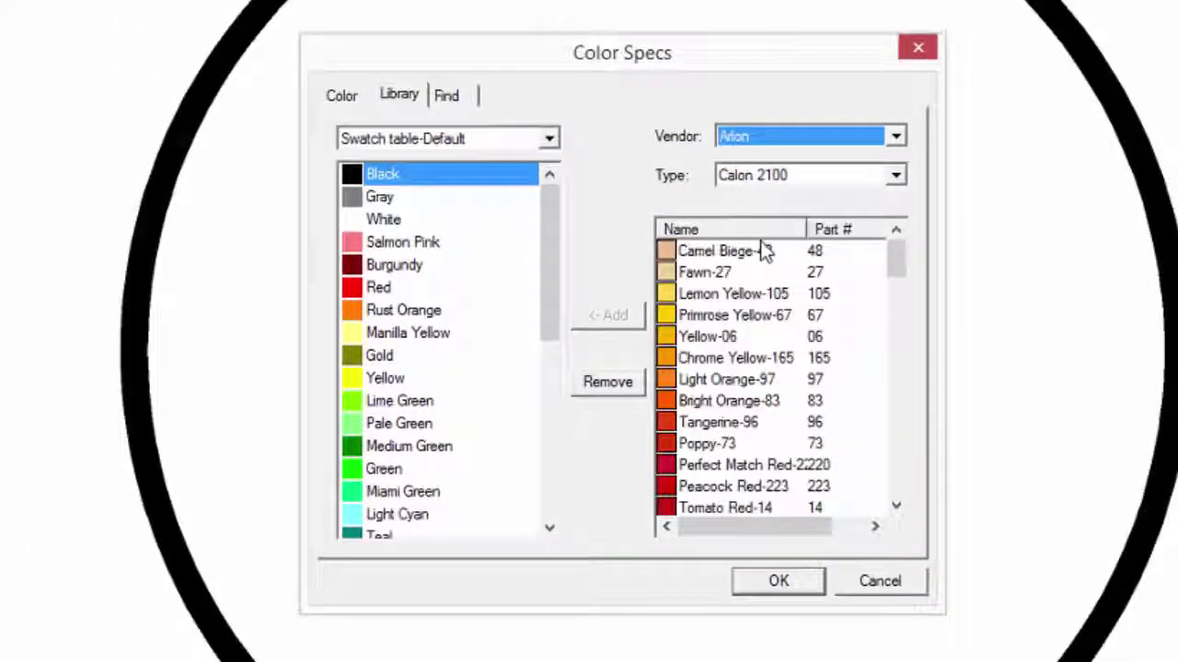
click(893, 175)
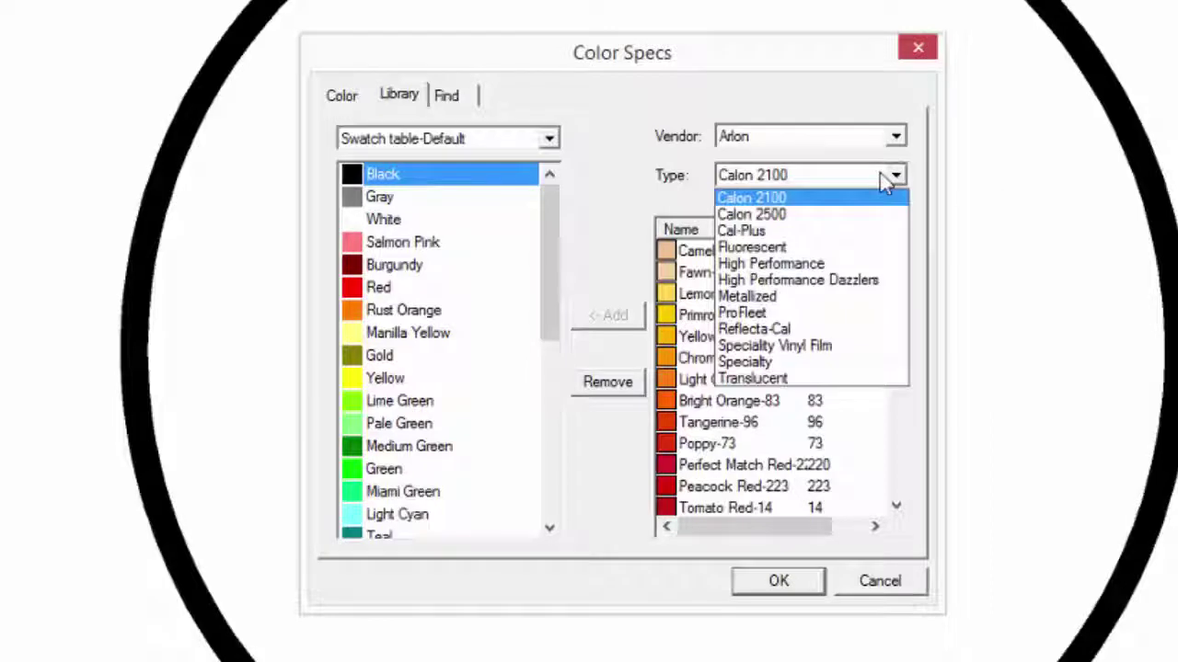
click(891, 177)
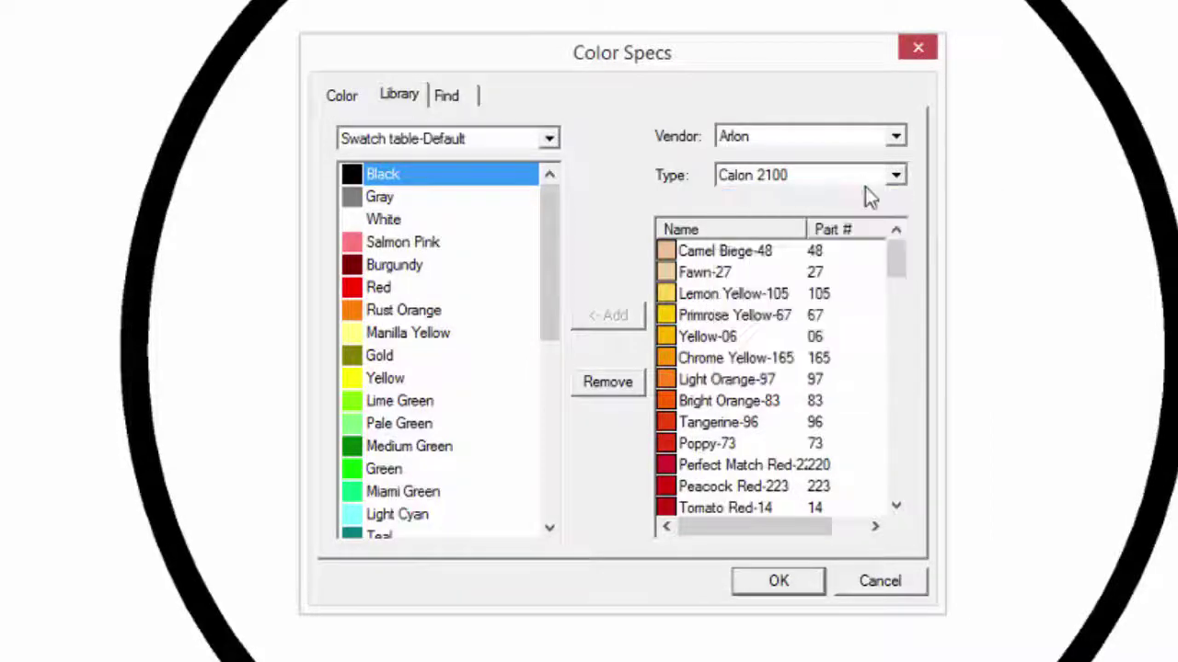
Step: Add Beige-68 from the Arlon Calon 2100 colours to the default swatch table and accept the change
drag(894, 255, 879, 379)
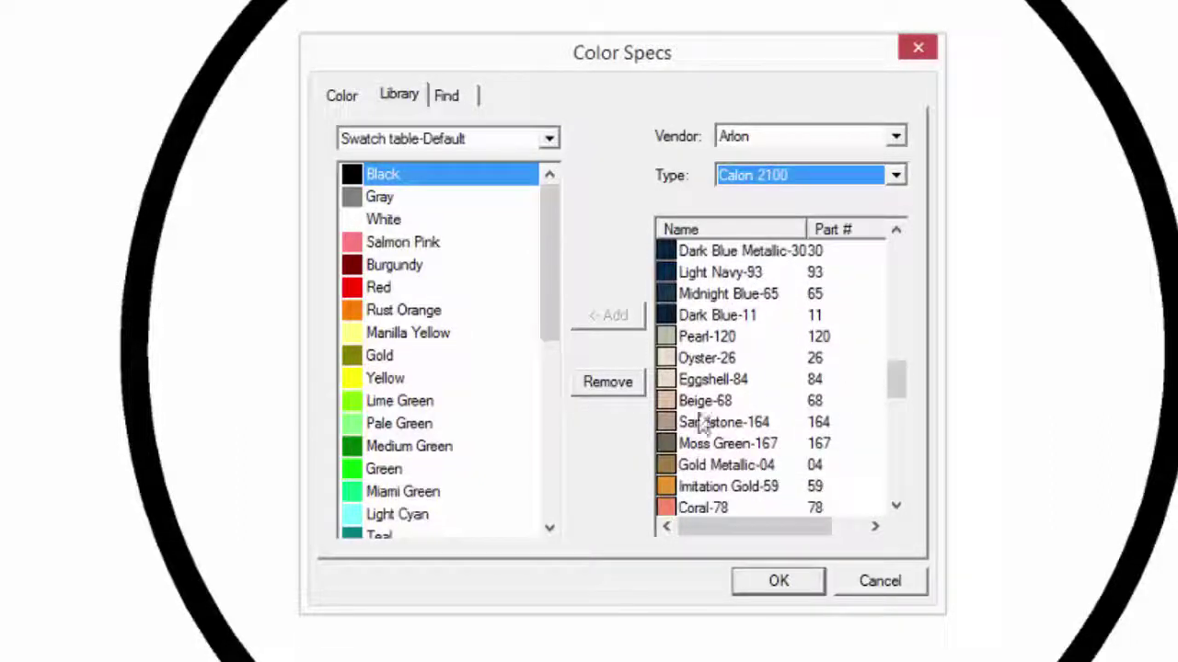
click(701, 405)
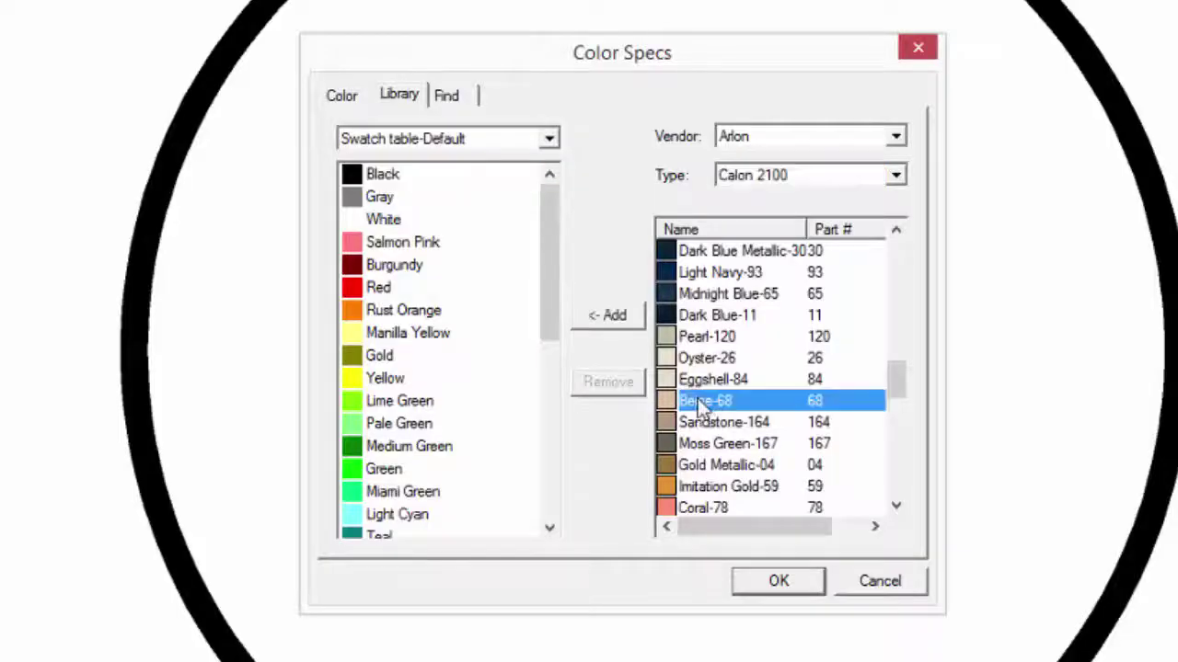
click(615, 321)
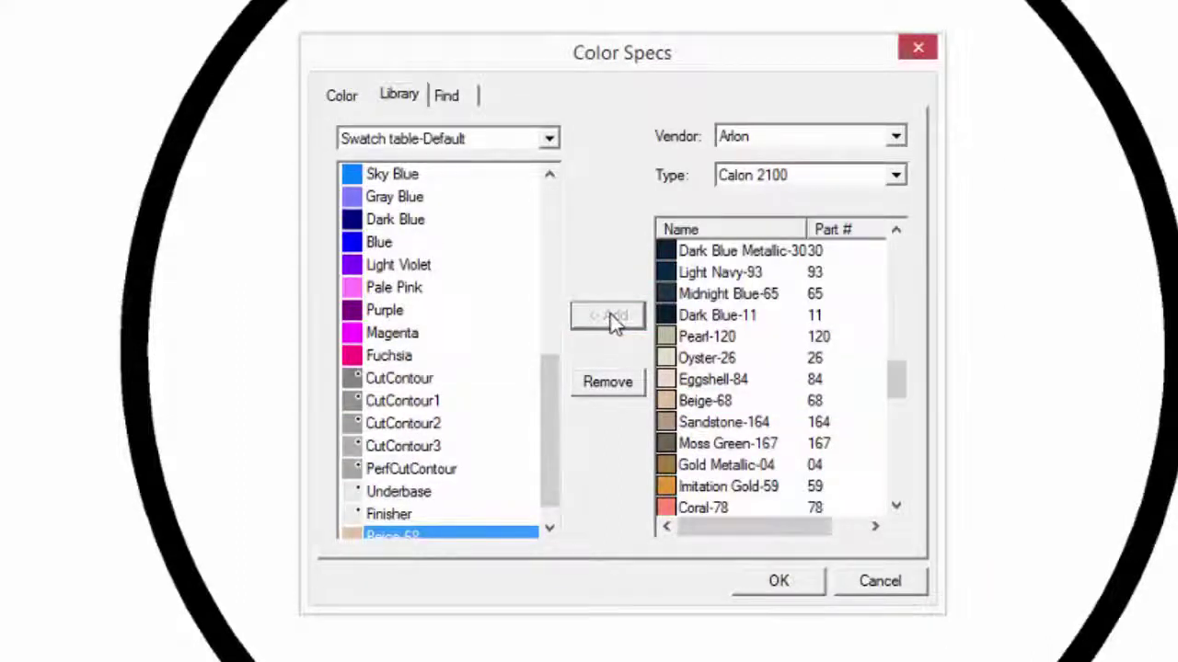
click(778, 585)
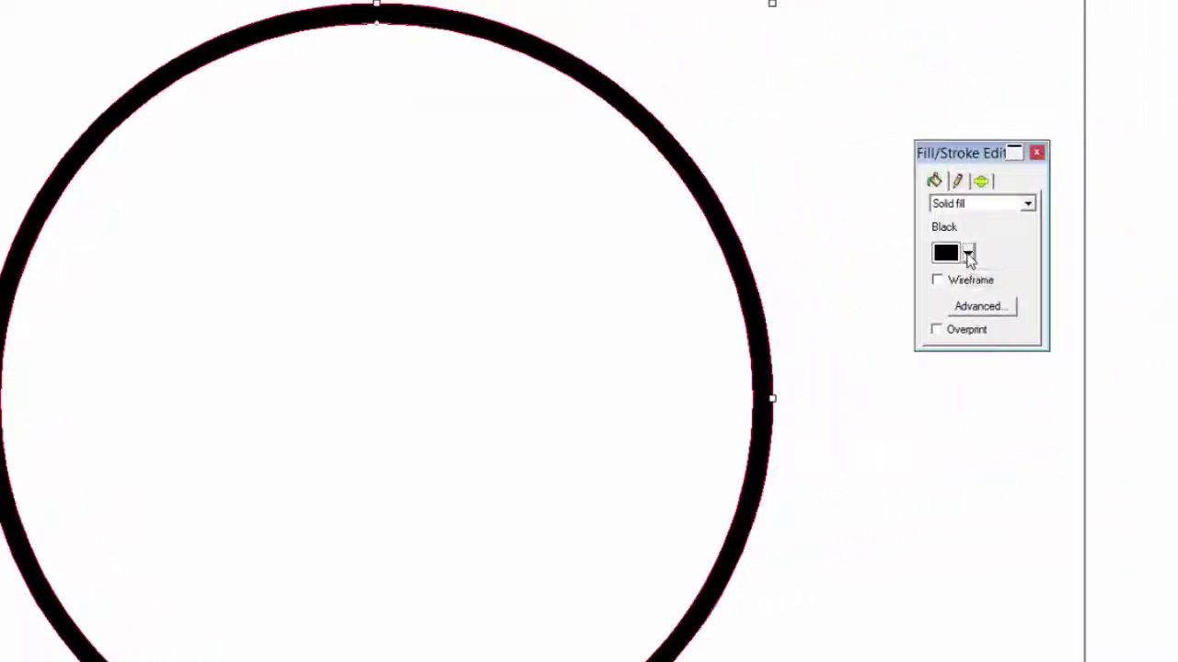
Step: Fill the black ring with the Beige-68 swatch
click(968, 256)
drag(1055, 313, 1052, 460)
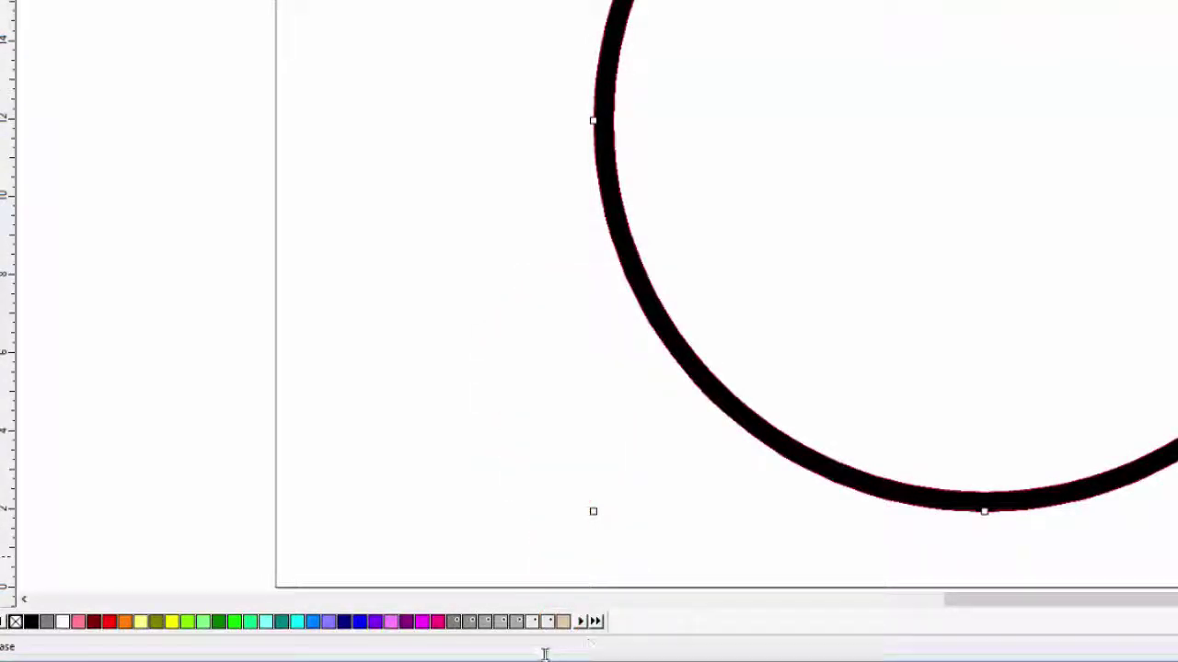
click(563, 621)
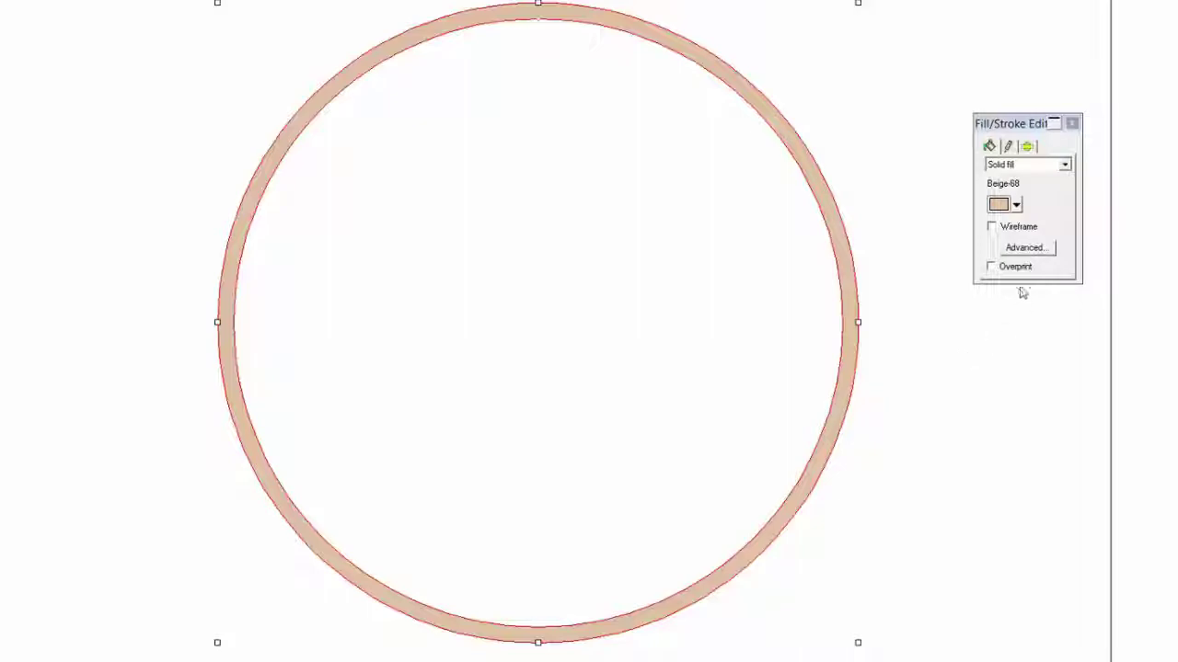
Step: Reopen the colour library at Arlon Calon 2100 and add Burgundy-12 to the default swatch table
click(1028, 250)
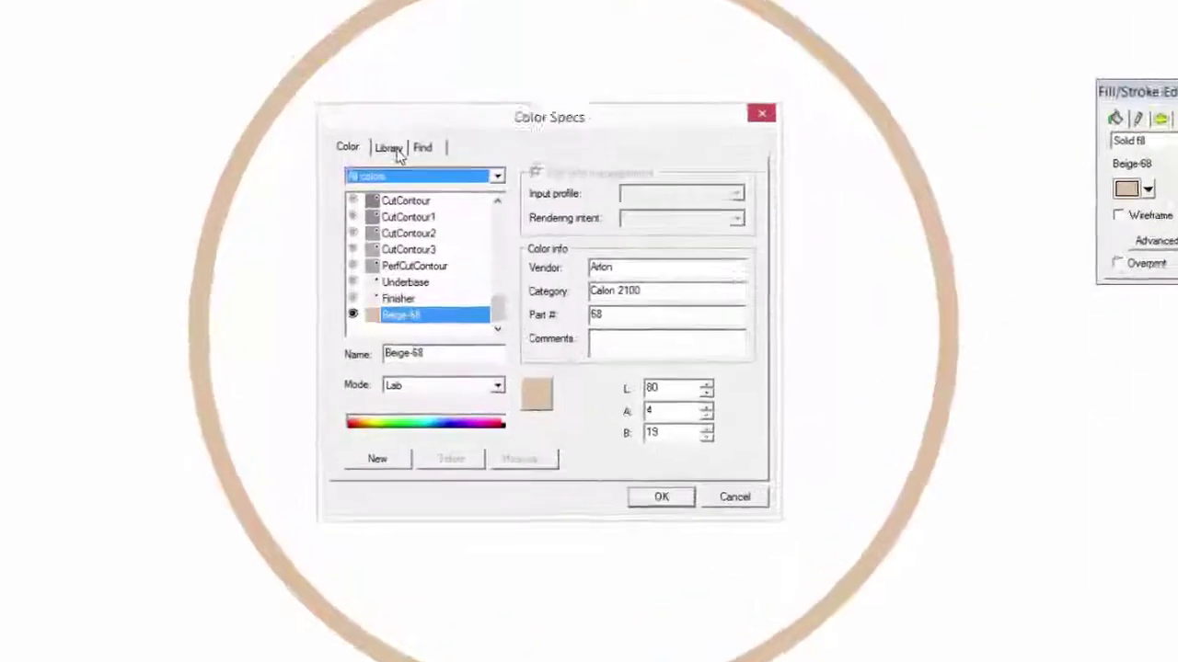
click(384, 170)
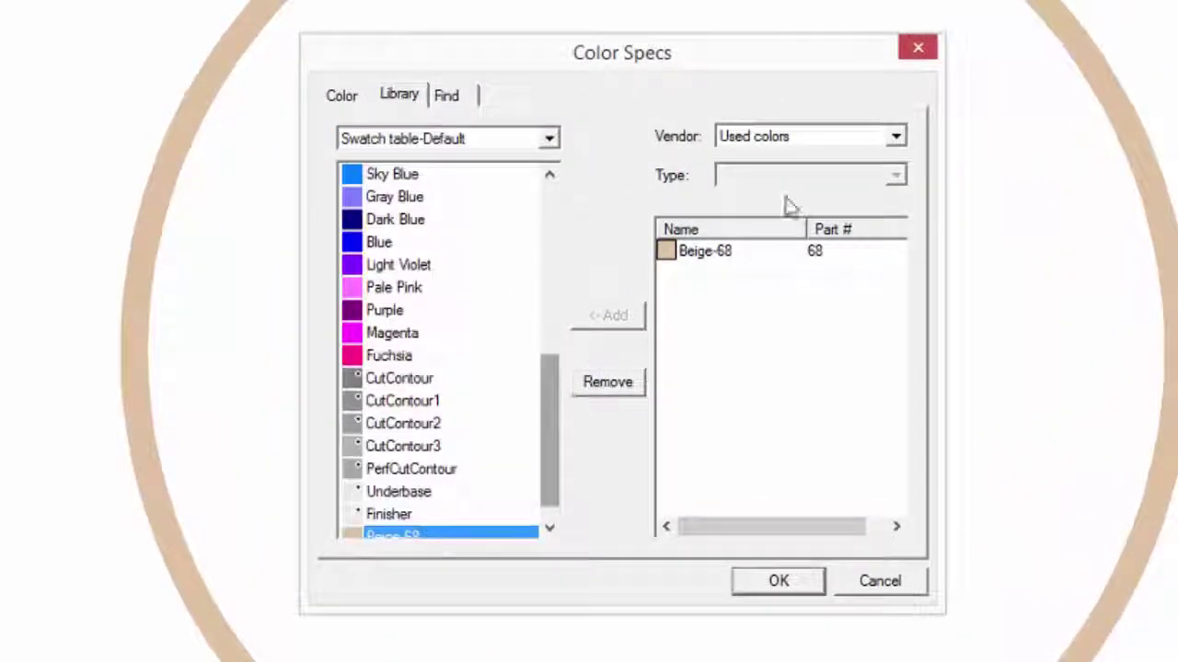
click(833, 138)
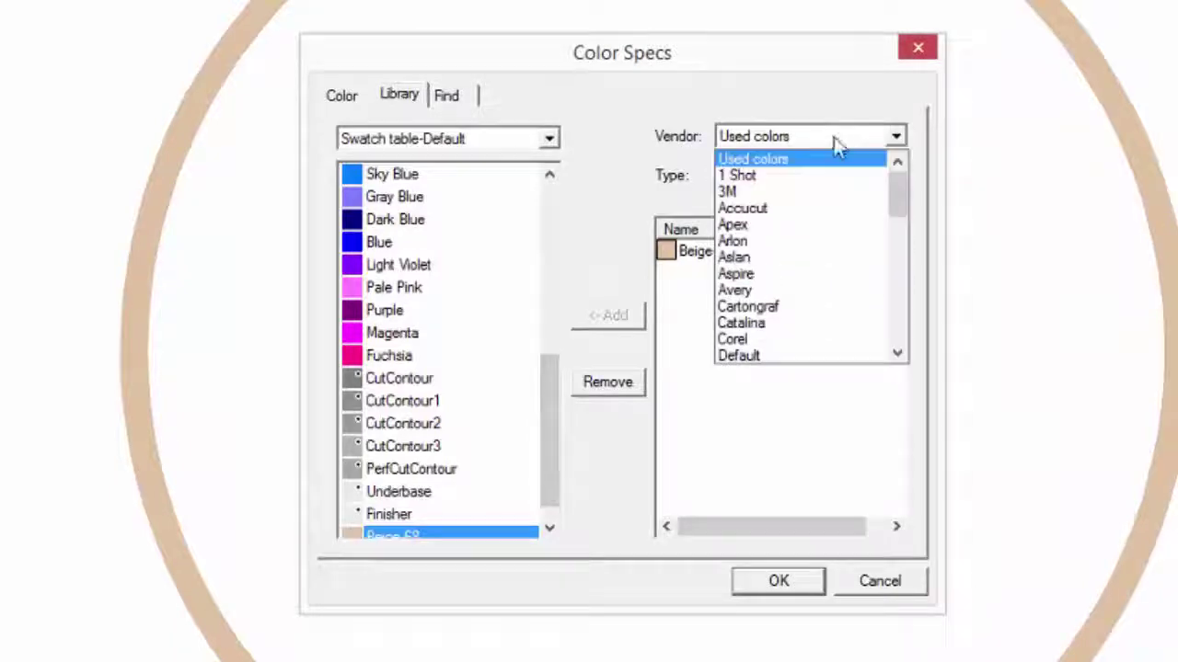
click(779, 241)
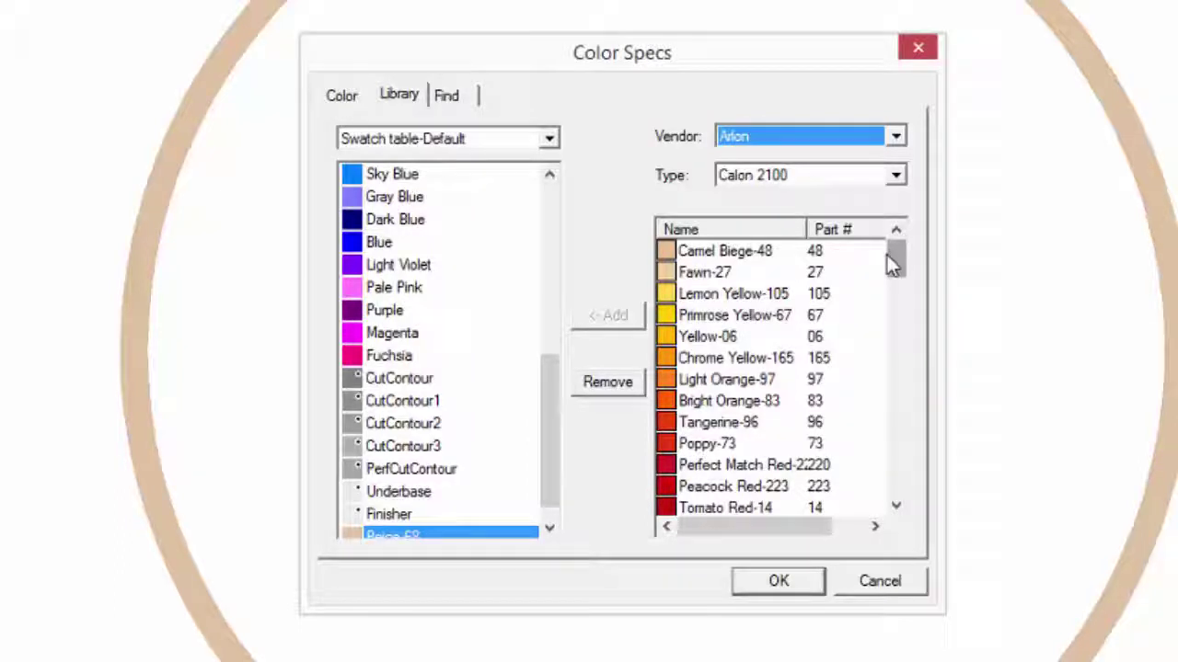
drag(887, 254, 884, 268)
drag(882, 279, 883, 295)
click(771, 316)
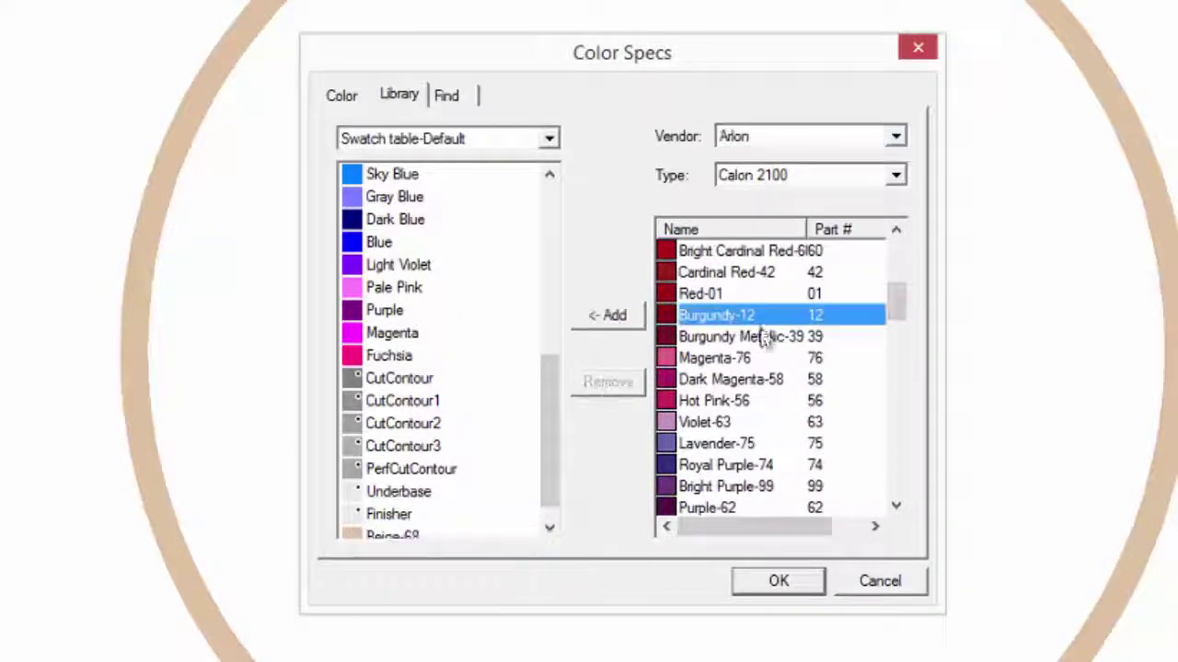
click(618, 316)
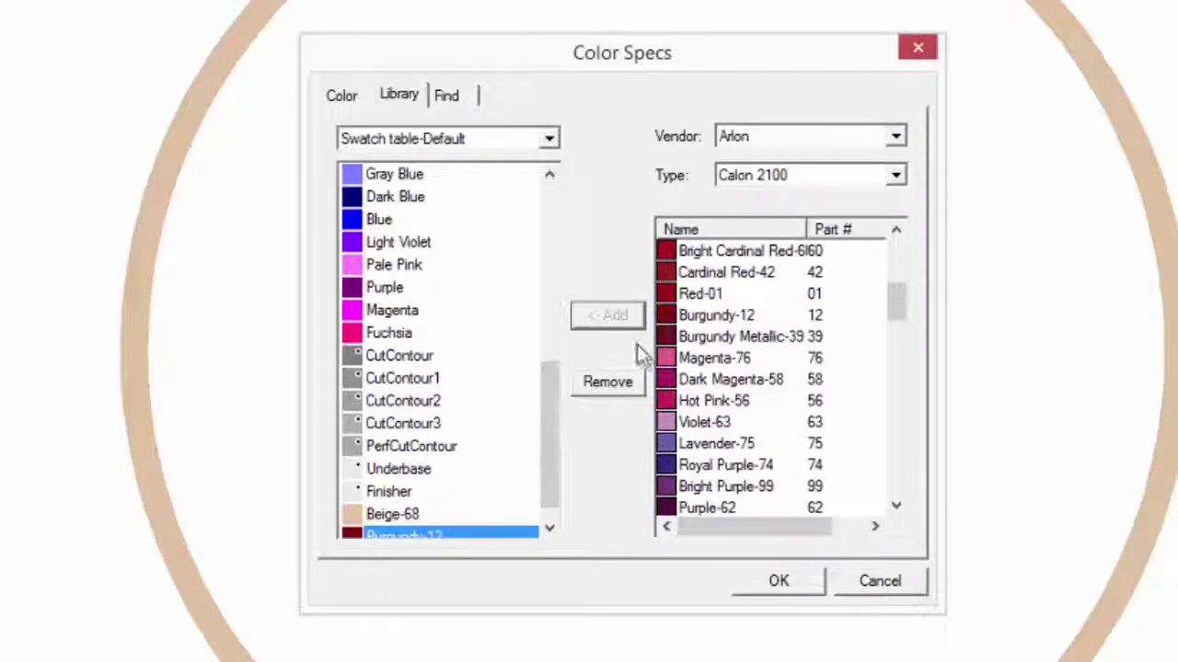
Step: Add Medium Green-106 from the Arlon Calon 2100 colours to the default swatch table
drag(892, 311, 893, 422)
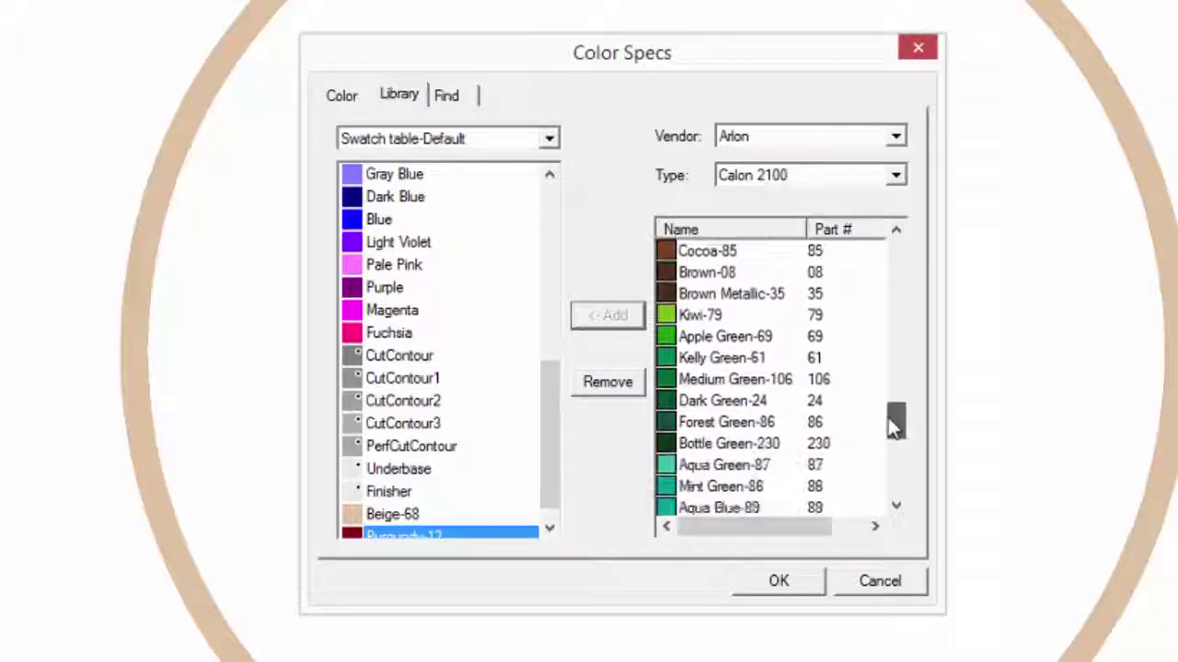
click(735, 381)
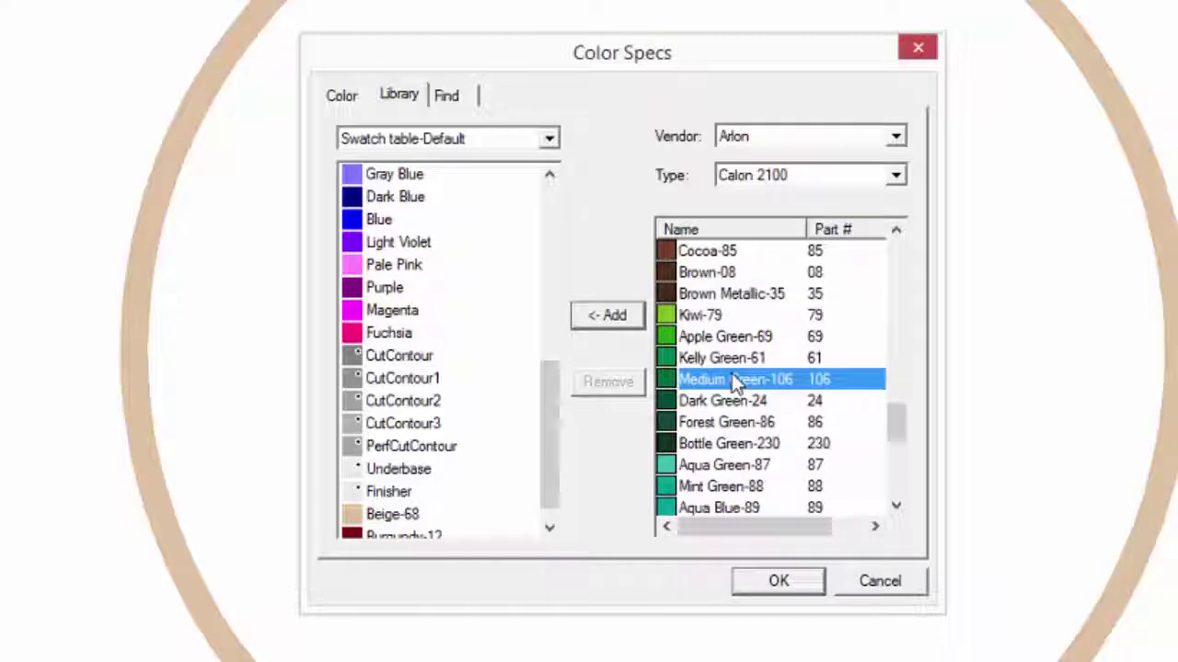
click(609, 317)
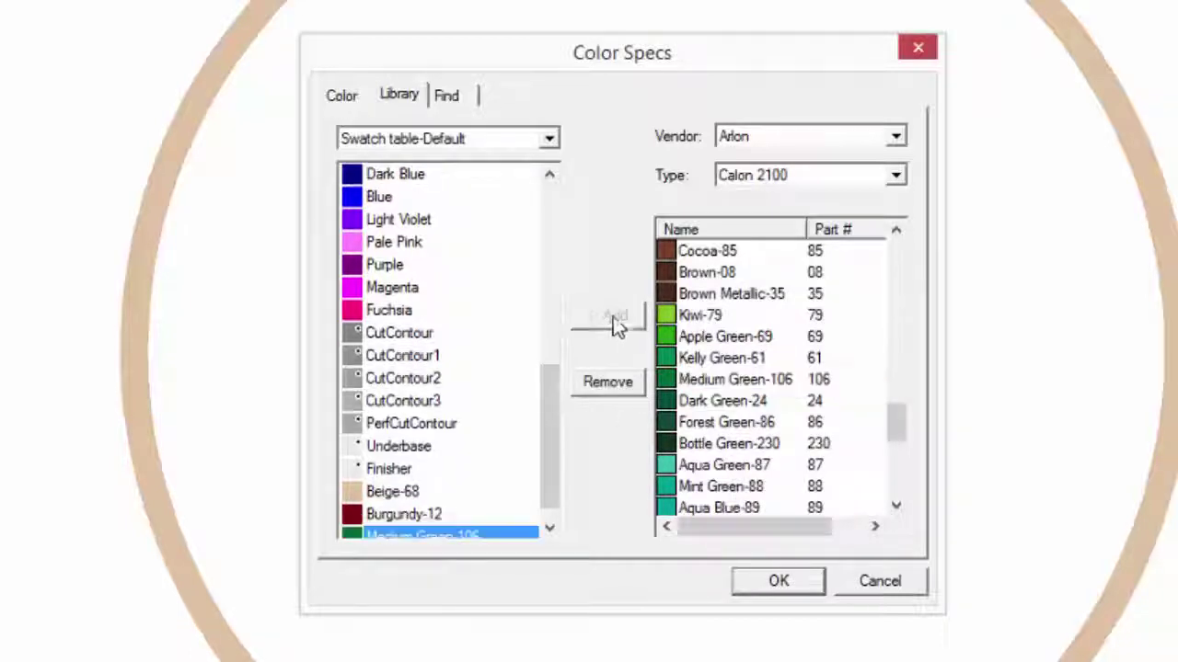